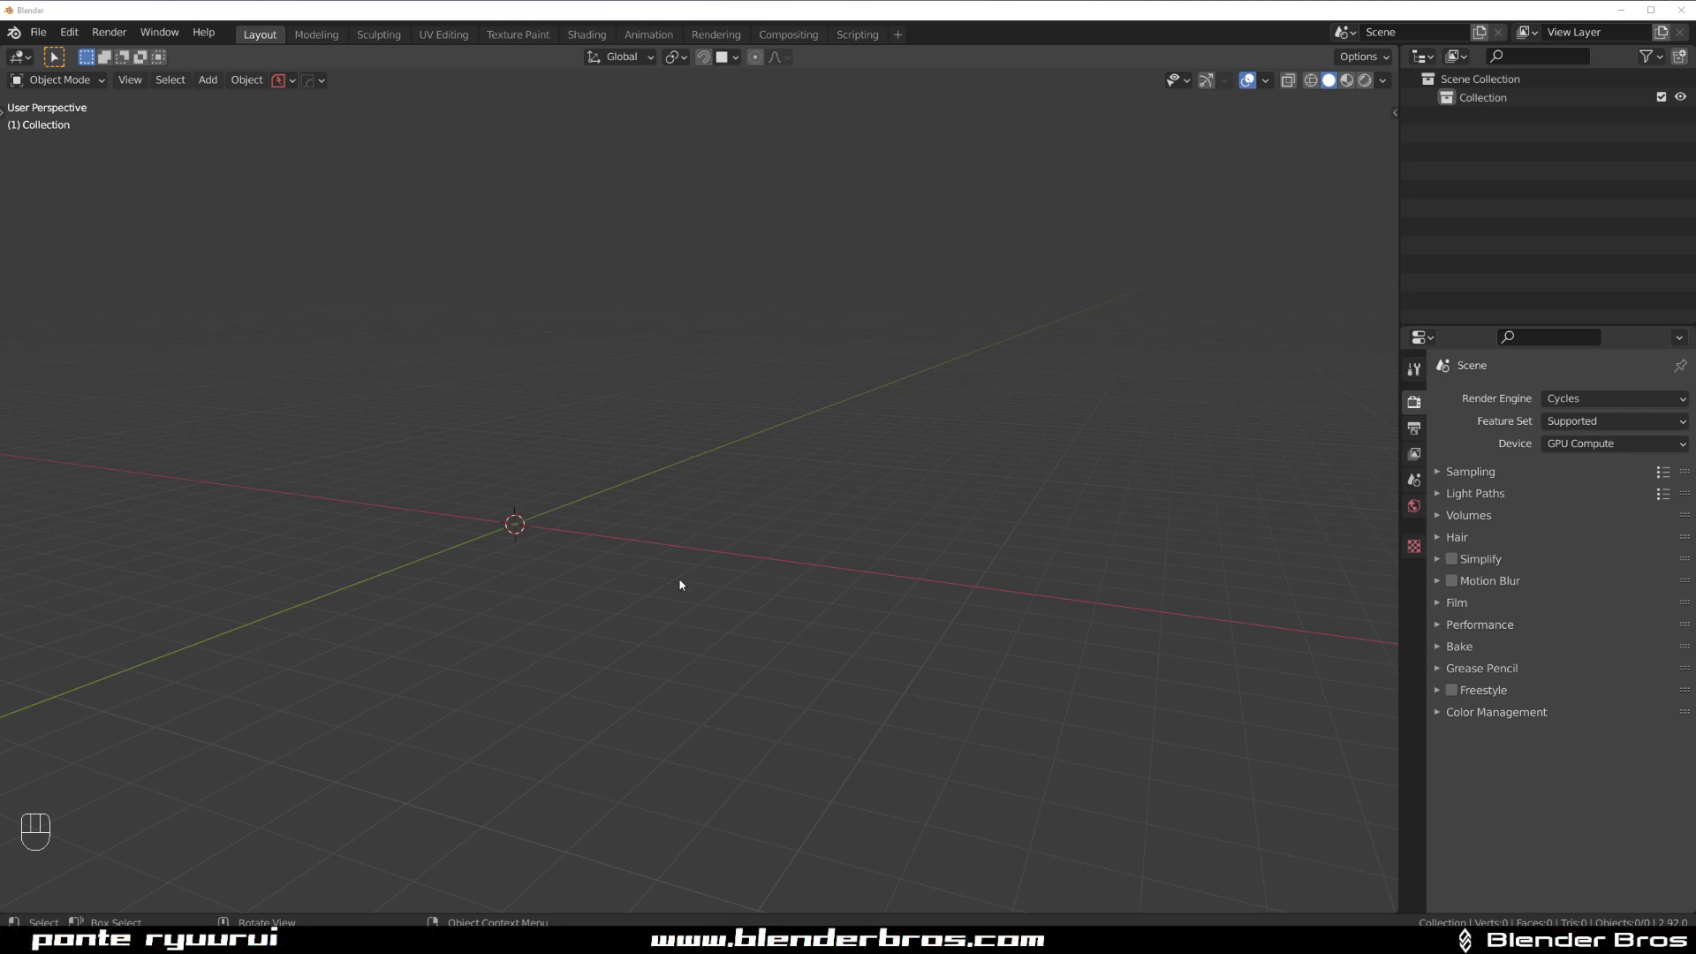
Add a mesh plane at the world origin.
middle_drag(814, 509, 622, 534)
shift+middle_drag(835, 365, 753, 510)
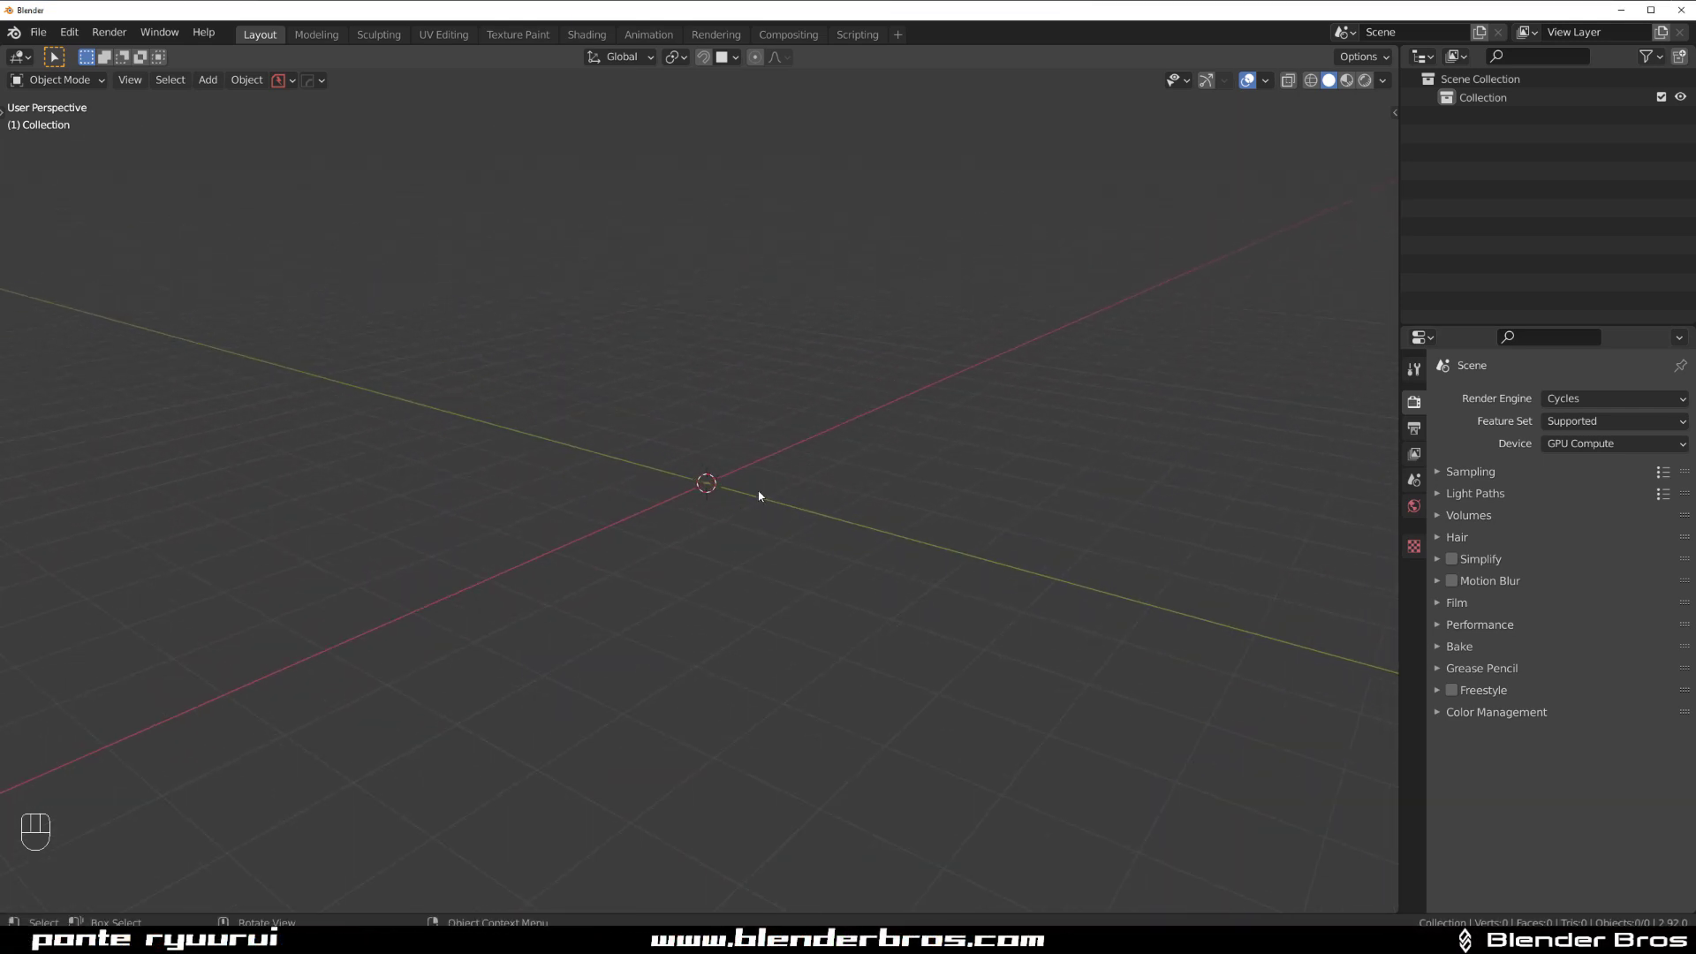
key(shift+a)
mouse_move(726, 489)
click(801, 529)
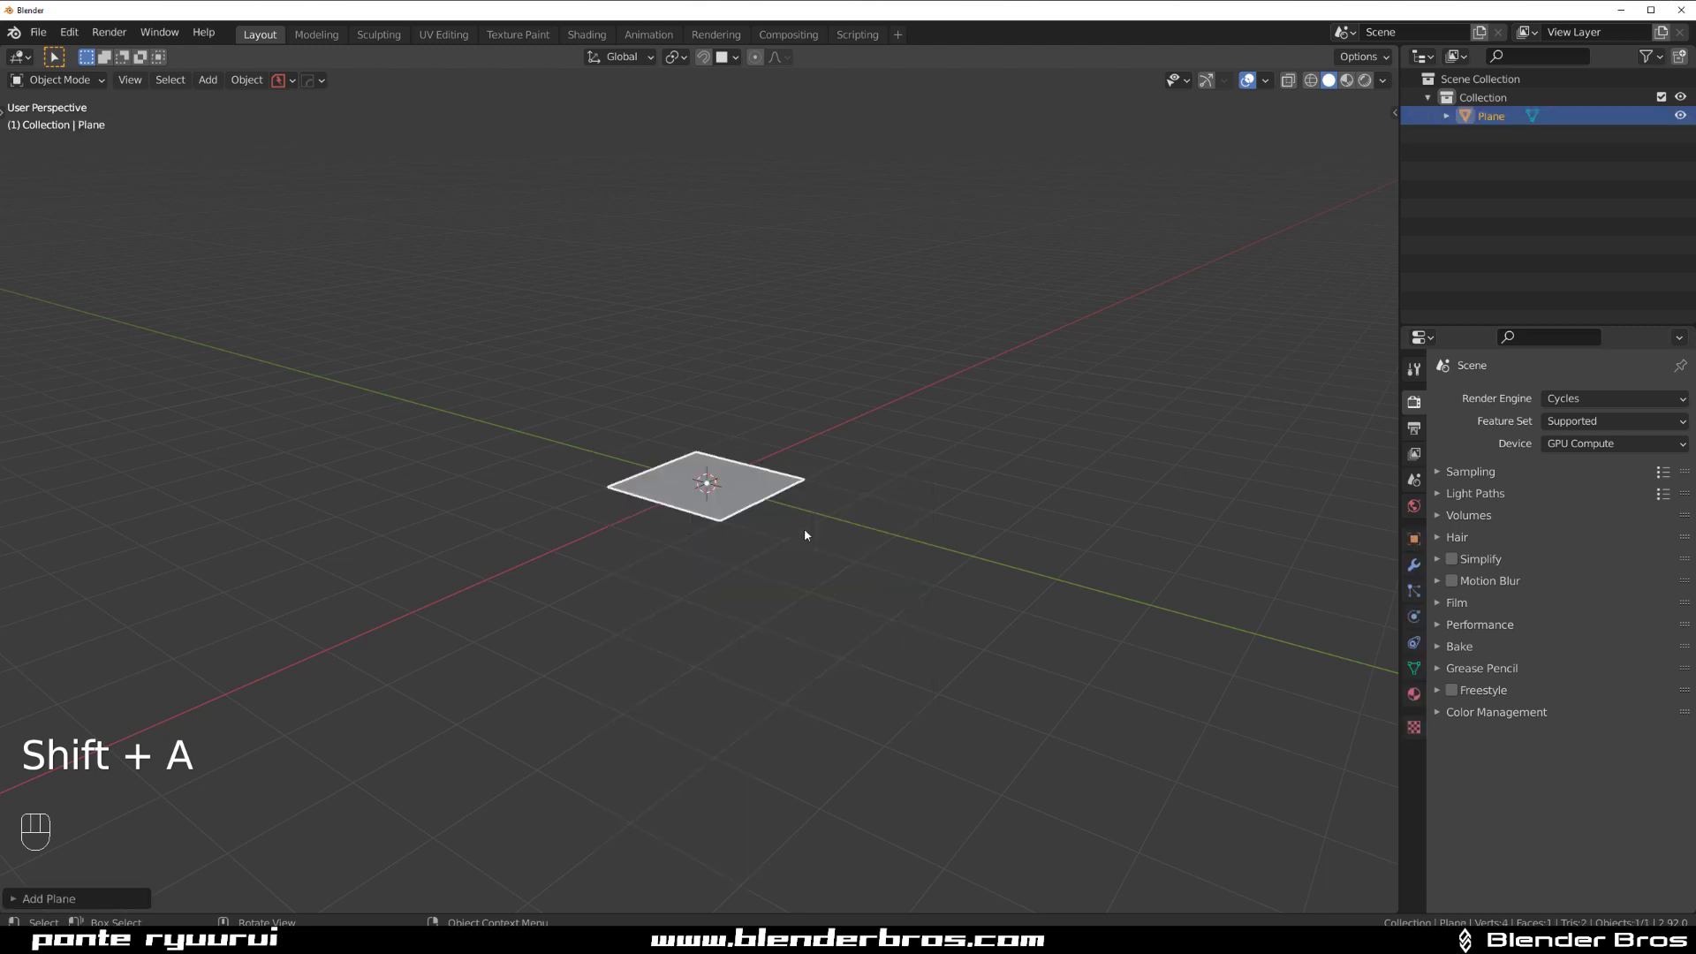
Duplicate the plane and place the copy beside the original along the Y axis.
middle_drag(746, 494, 883, 552)
key(shift+d)
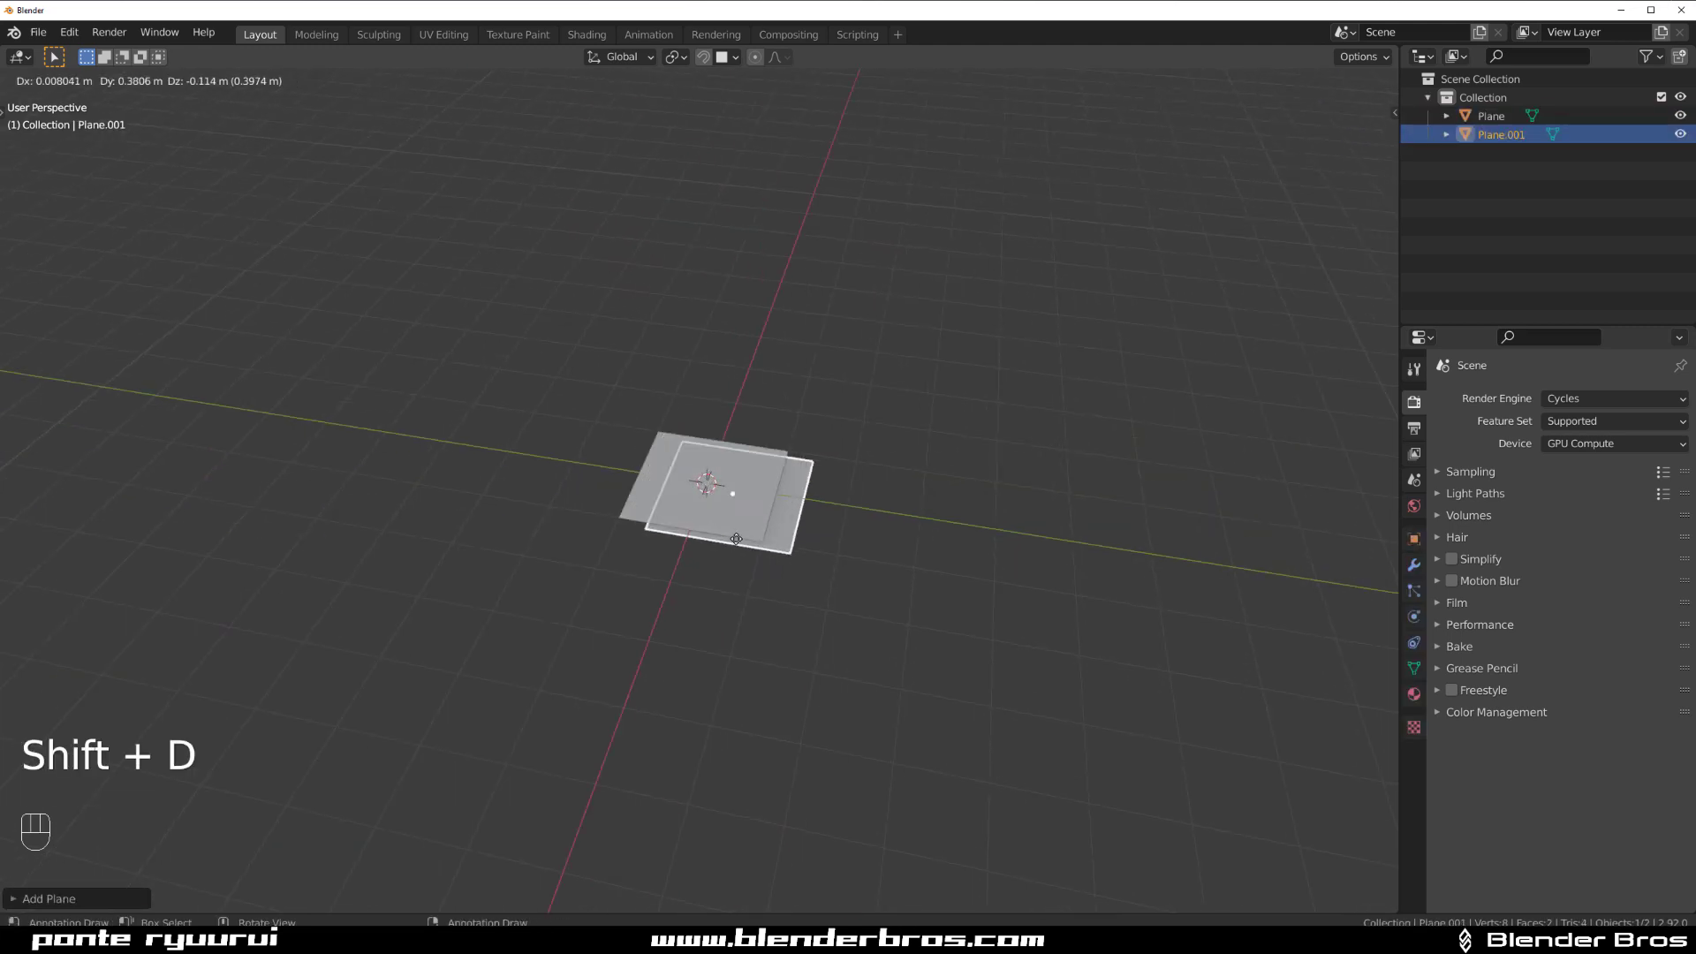
key(y)
click(1048, 575)
shift+middle_drag(1048, 575, 704, 582)
scroll(618, 547, up, 1)
Give both planes a Solidify modifier with a thickness of about 0.19 m.
shift+click(372, 454)
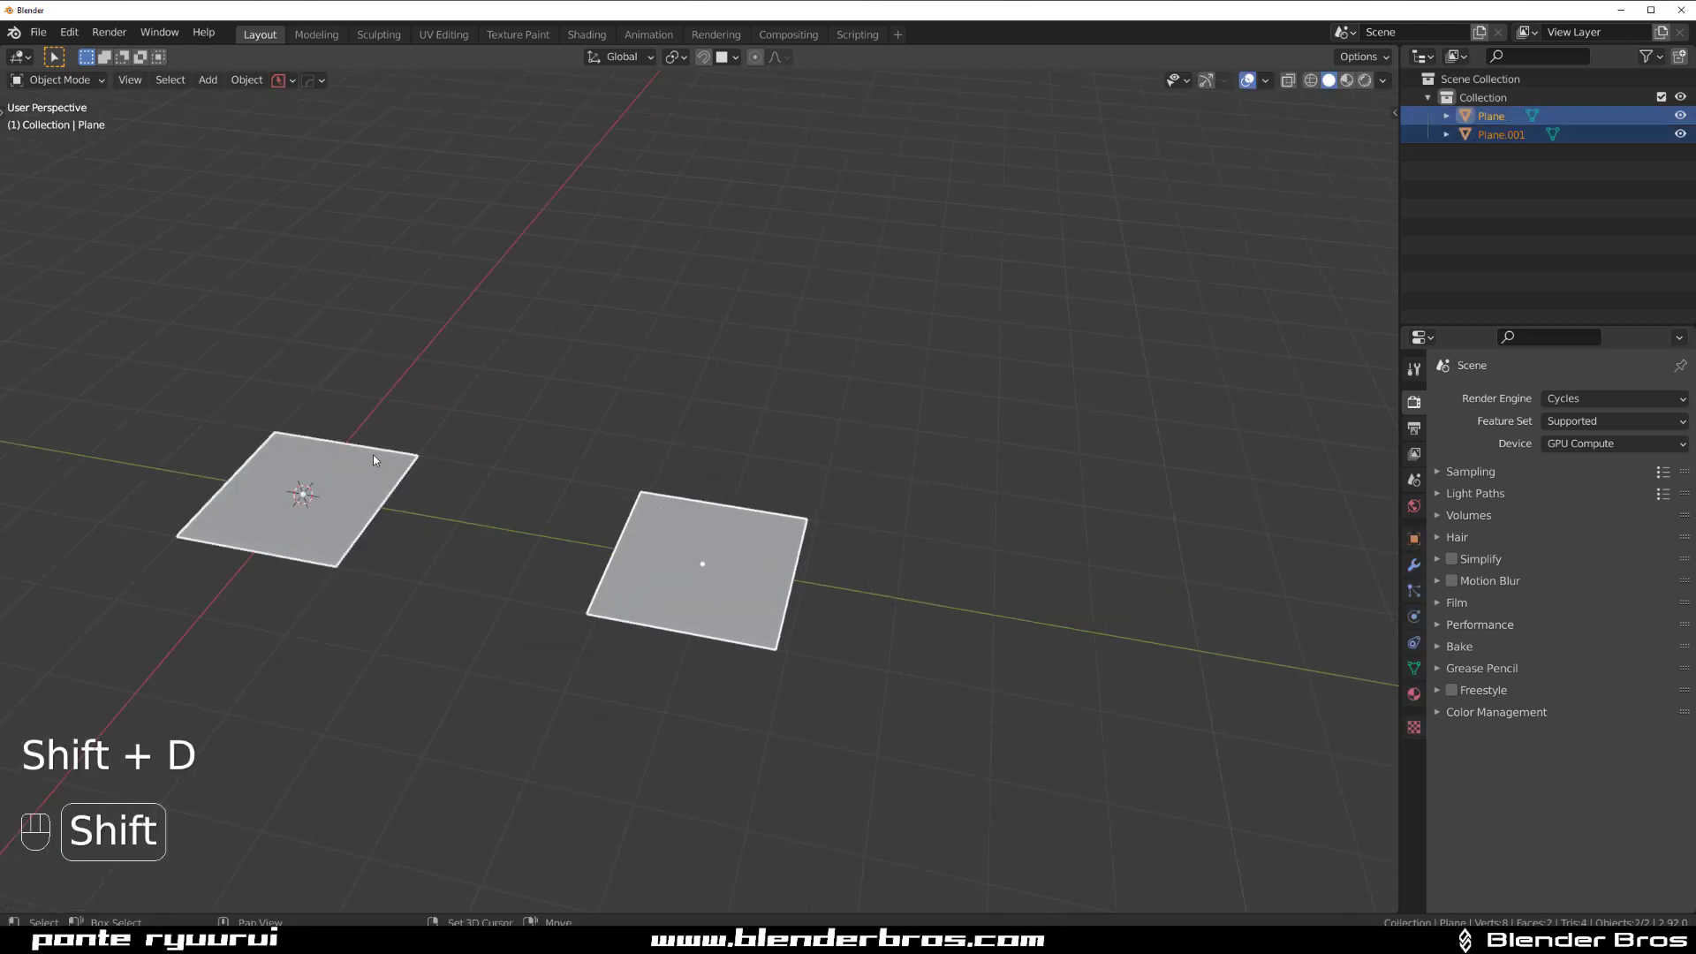
middle_drag(373, 454, 539, 426)
key(q)
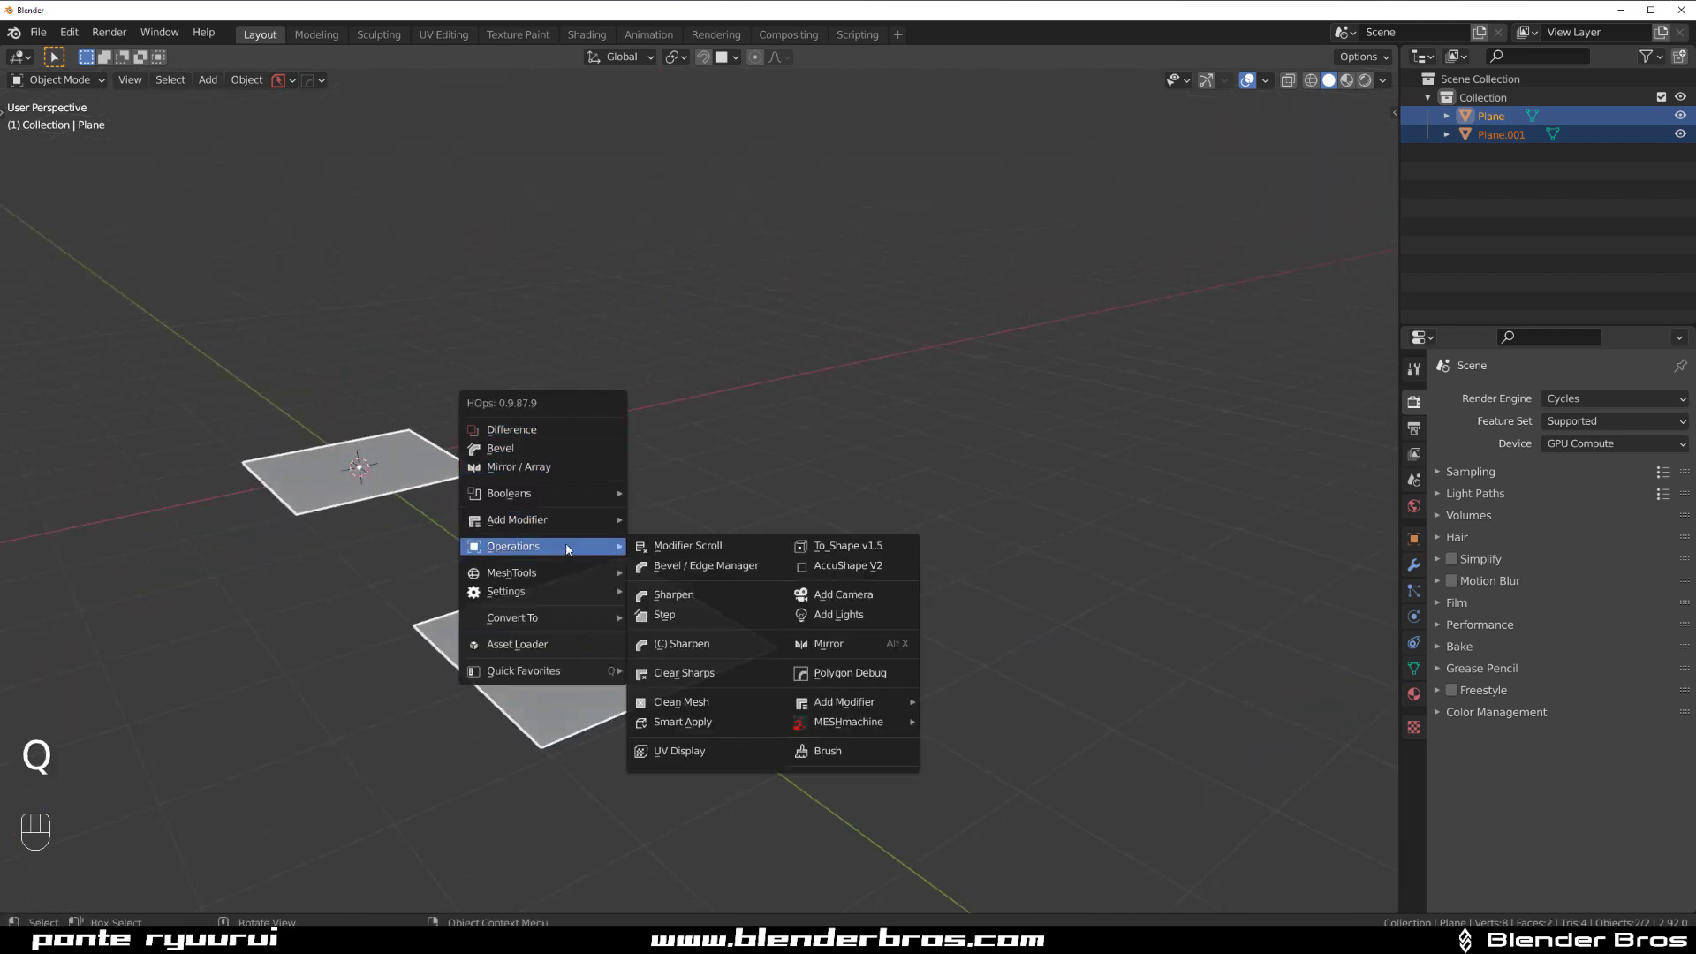
mouse_move(585, 520)
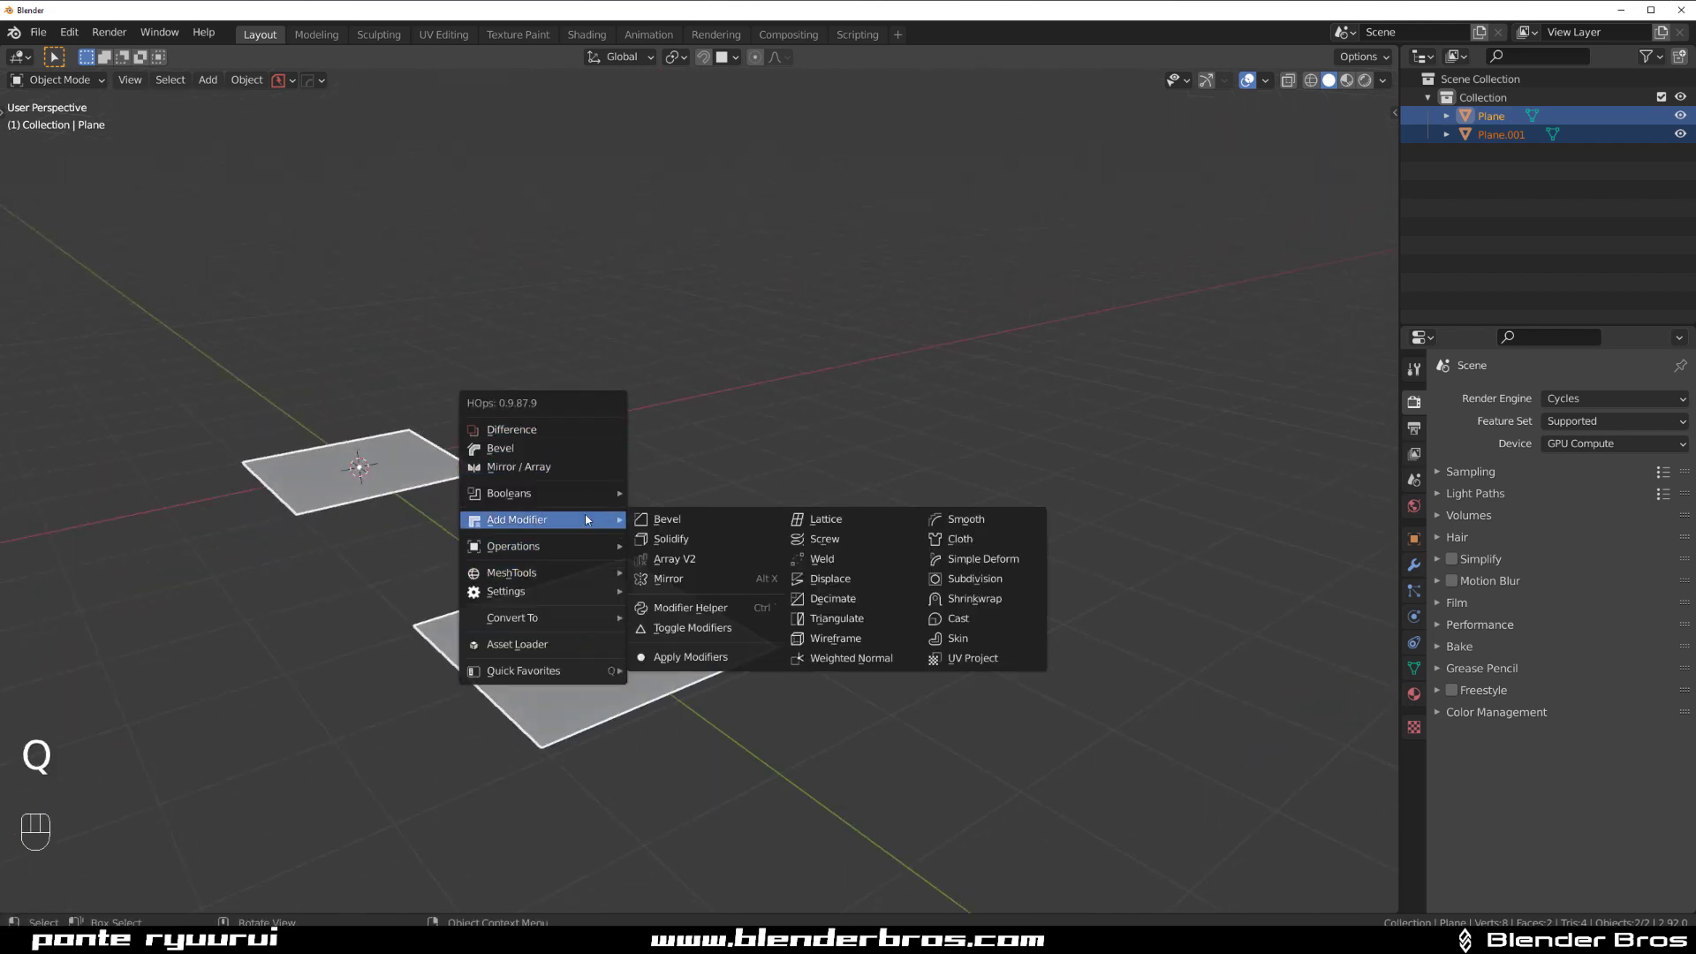
click(664, 539)
click(622, 559)
middle_drag(622, 560, 722, 549)
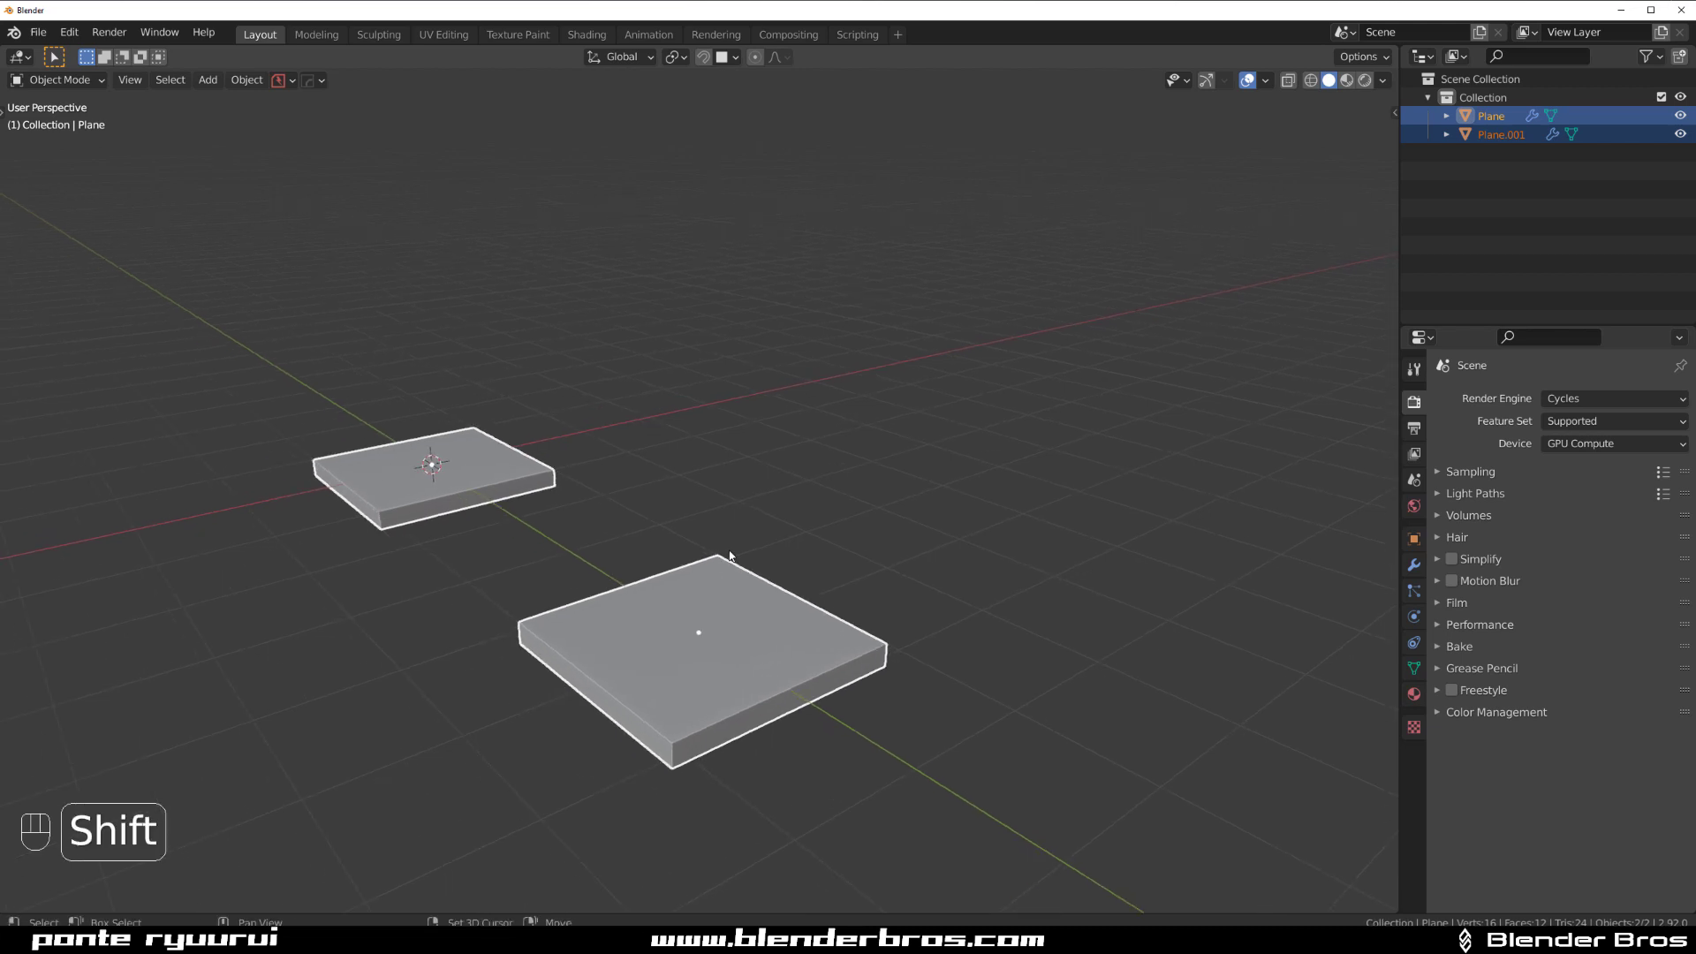
Add level 2 subdivision to both planes and shade them smooth.
key(ctrl+2)
right_click(656, 584)
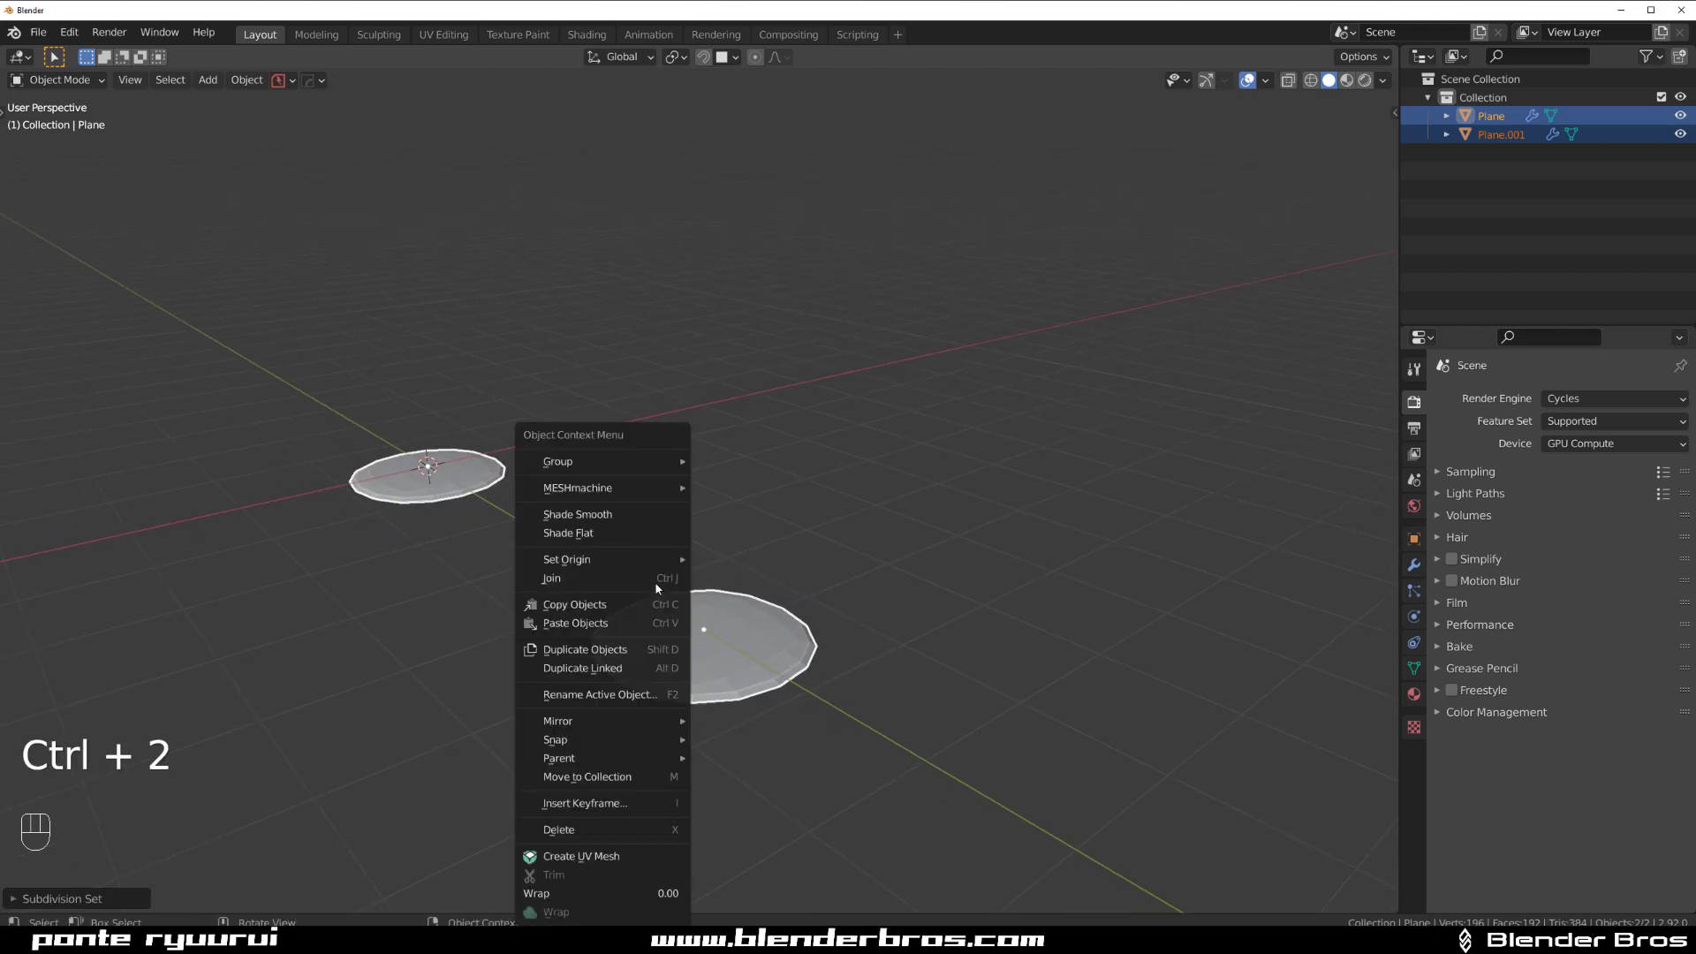
click(651, 515)
middle_drag(650, 516, 586, 357)
Try a loop cut across the duplicated plane, and undo it.
click(481, 295)
scroll(481, 295, down, 2)
shift+middle_drag(707, 397, 892, 415)
shift+middle_drag(915, 486, 768, 508)
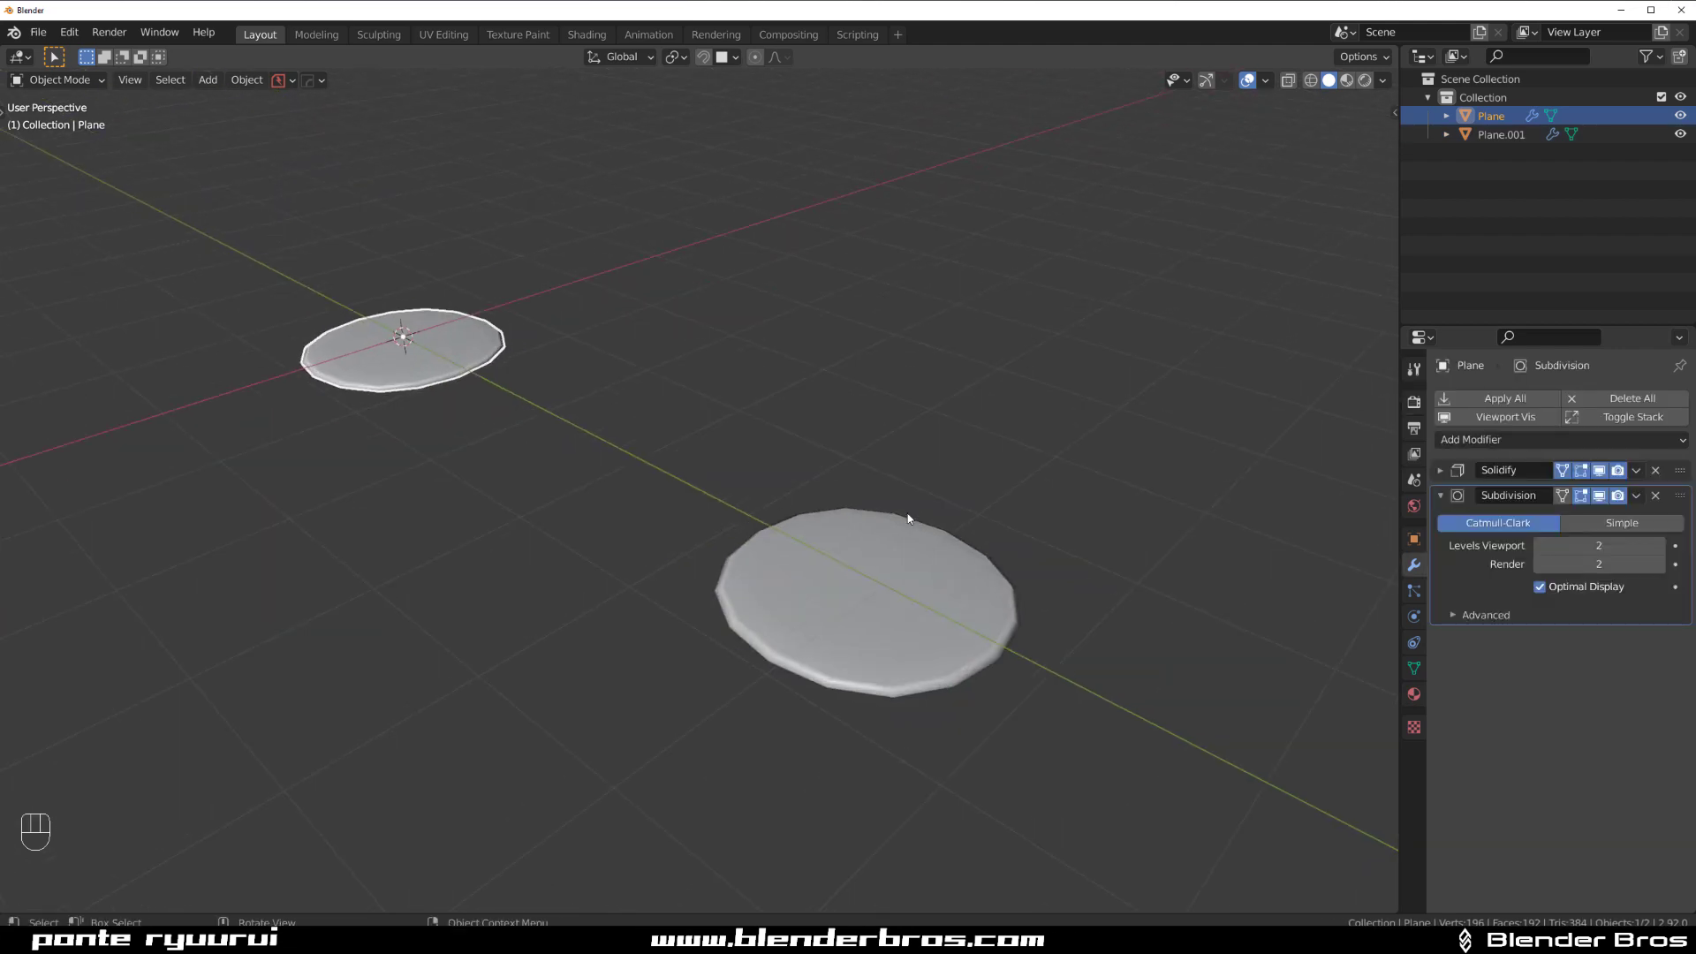
shift+middle_drag(846, 476, 763, 523)
click(766, 523)
key(Tab)
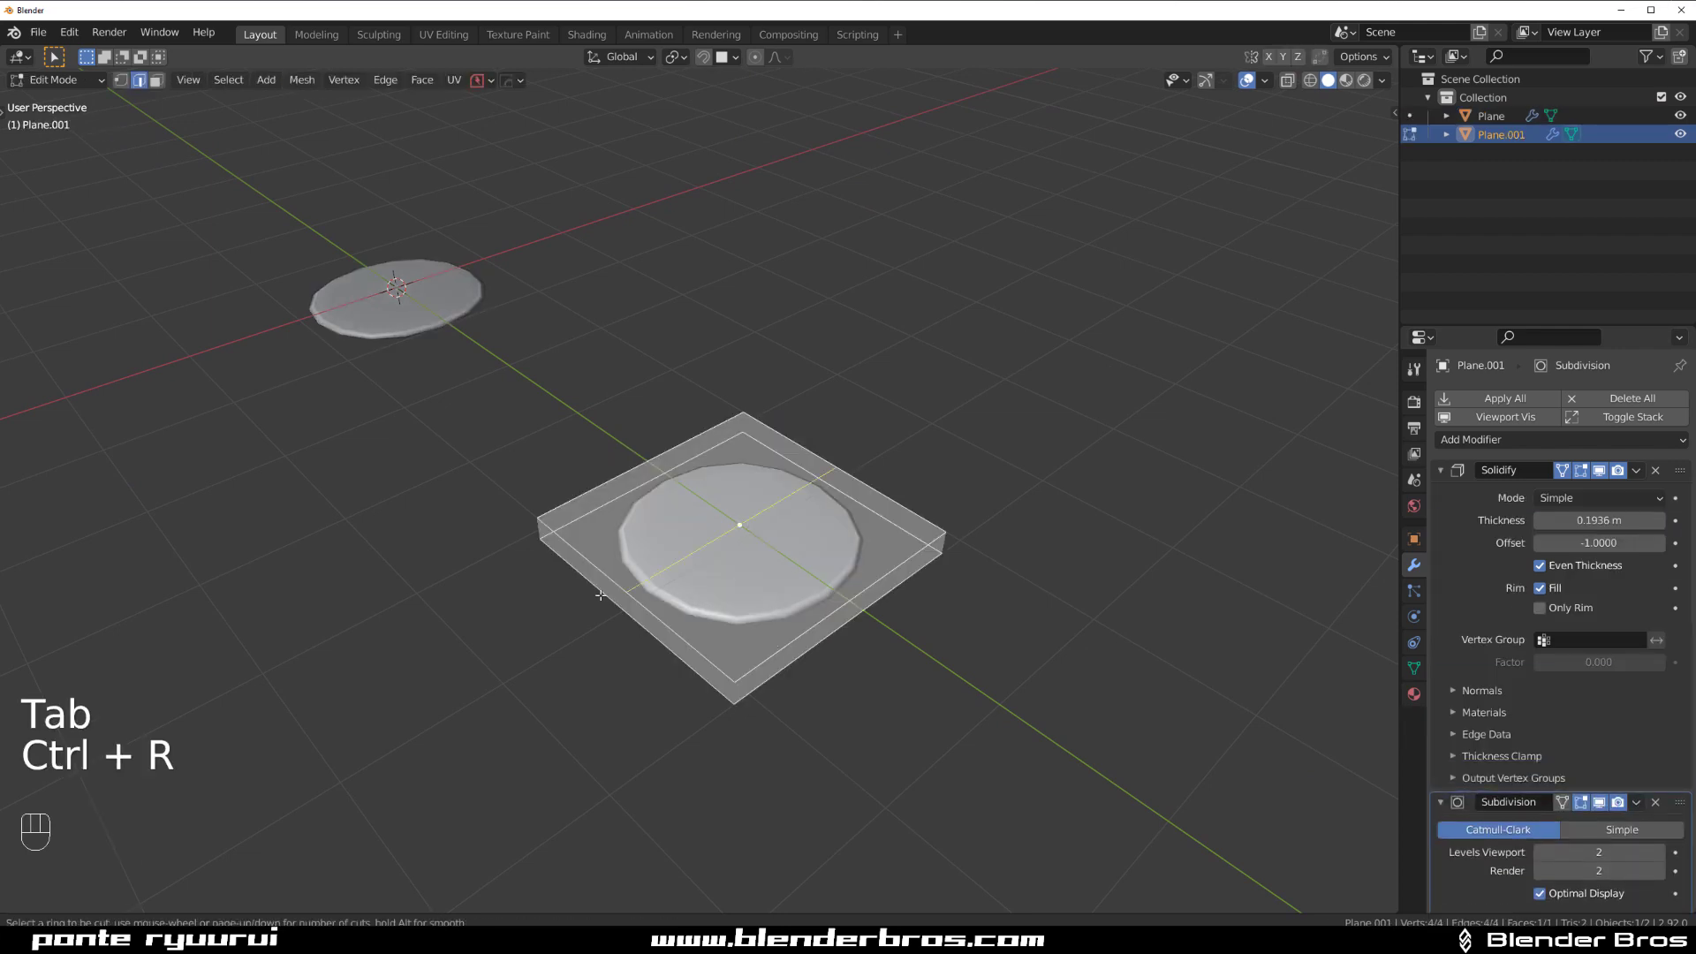
click(601, 595)
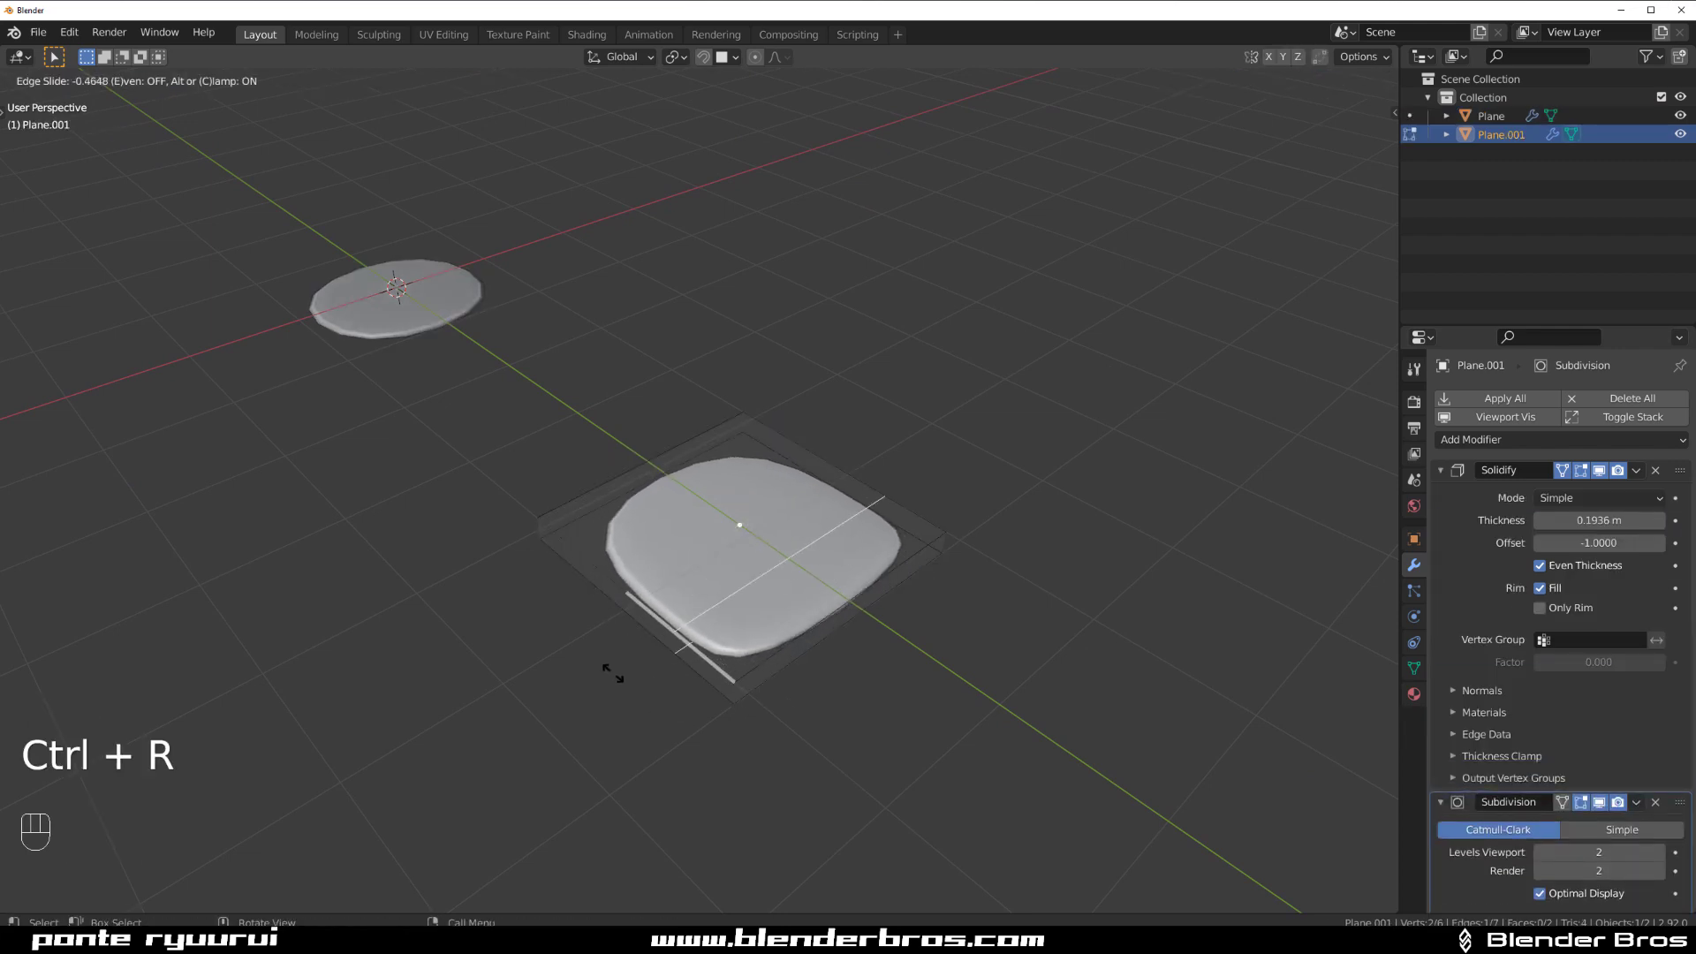
right_click(632, 695)
key(ctrl+z)
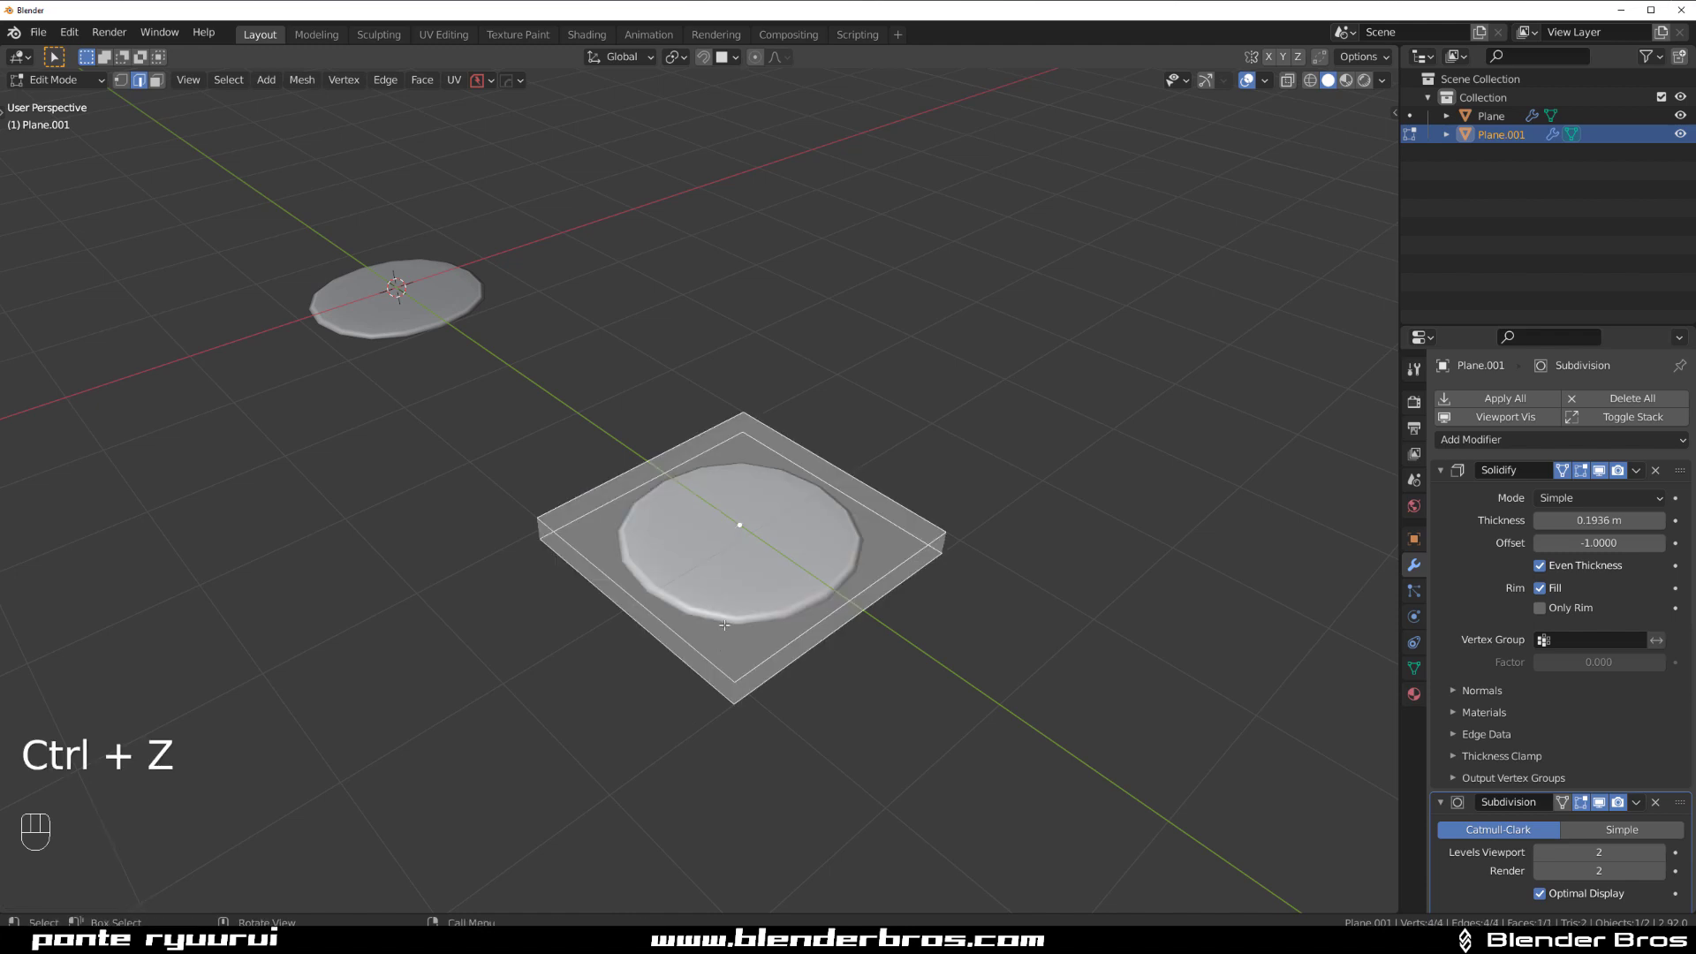
shift+middle_drag(594, 415, 791, 556)
key(Tab)
Add a second Subdivision Surface modifier to the original plane.
click(717, 406)
scroll(795, 553, up, 2)
shift+middle_drag(850, 475, 827, 471)
click(1546, 440)
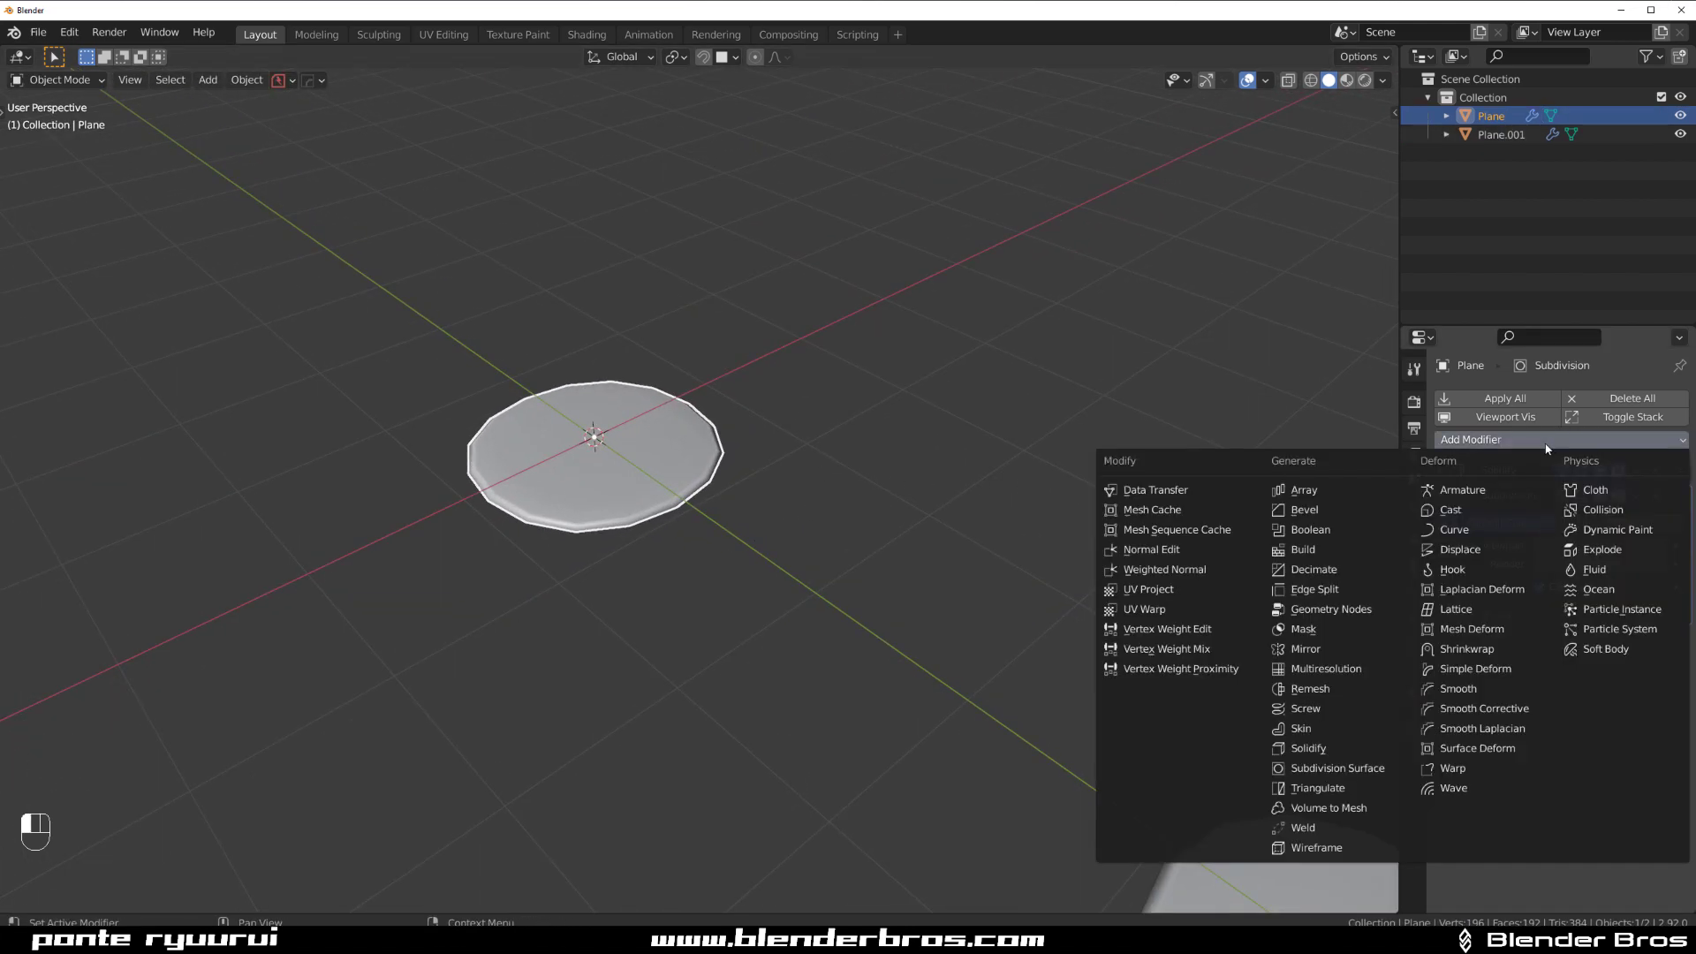
click(1344, 766)
scroll(757, 545, up, 3)
shift+middle_drag(674, 522, 859, 569)
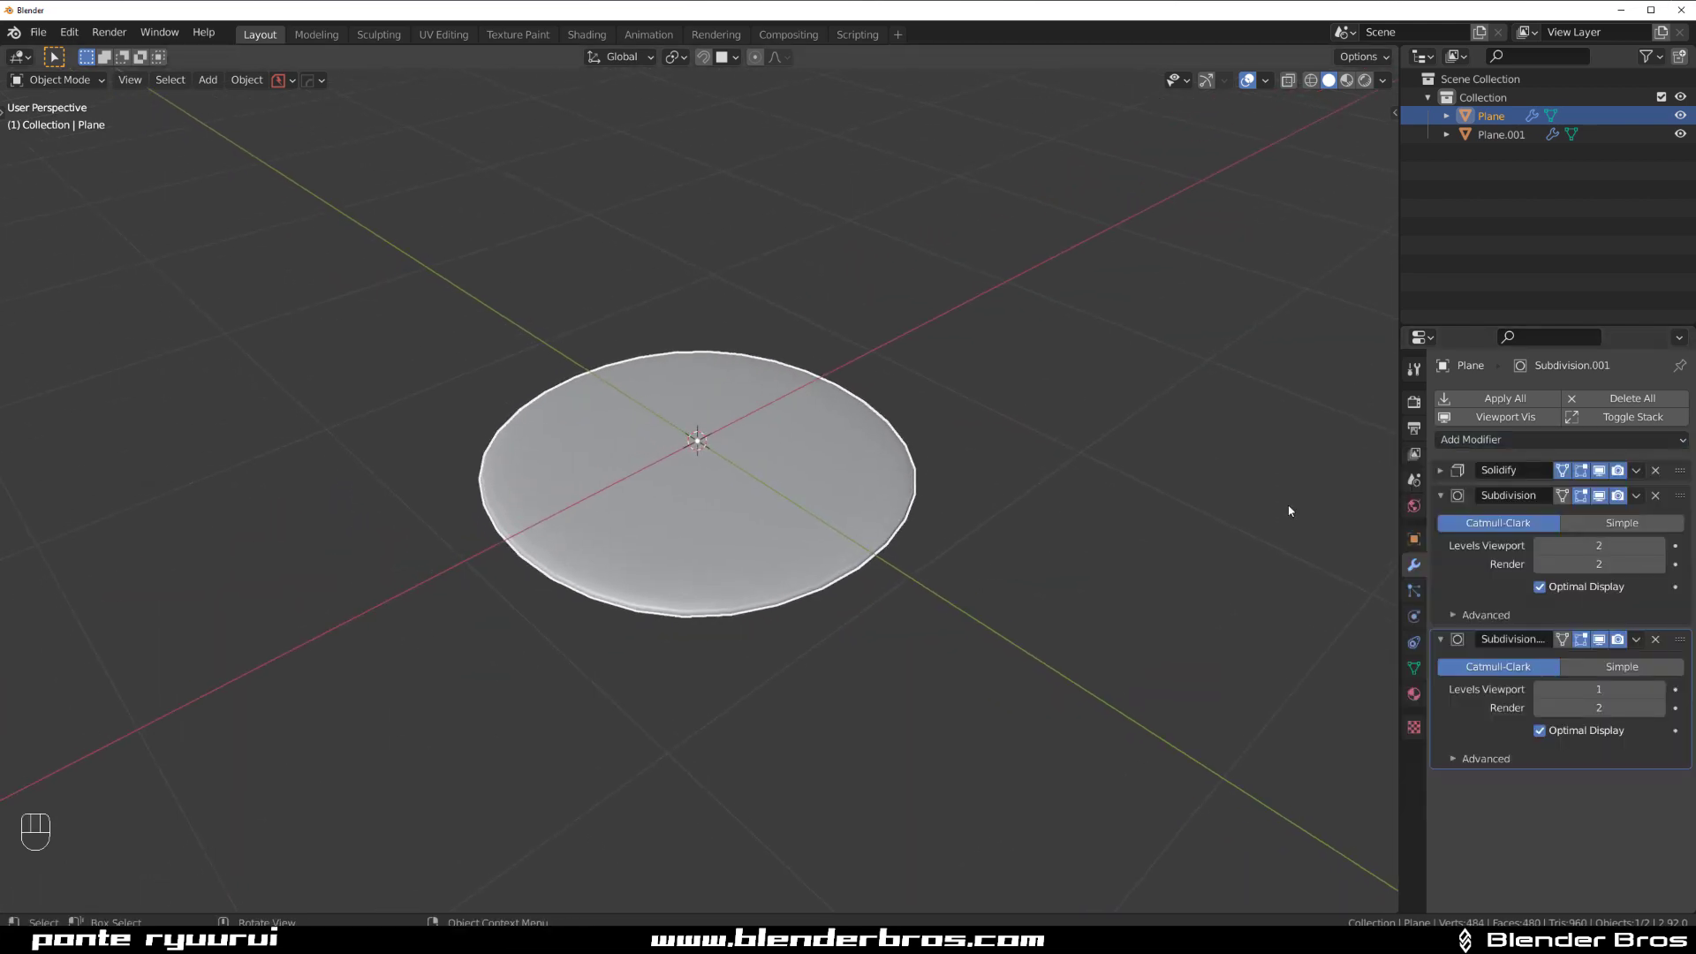
Switch the original plane's first Subdivision modifier to Simple, and compare the shape with the second modifier hidden and shown.
click(1616, 526)
middle_drag(760, 477, 898, 490)
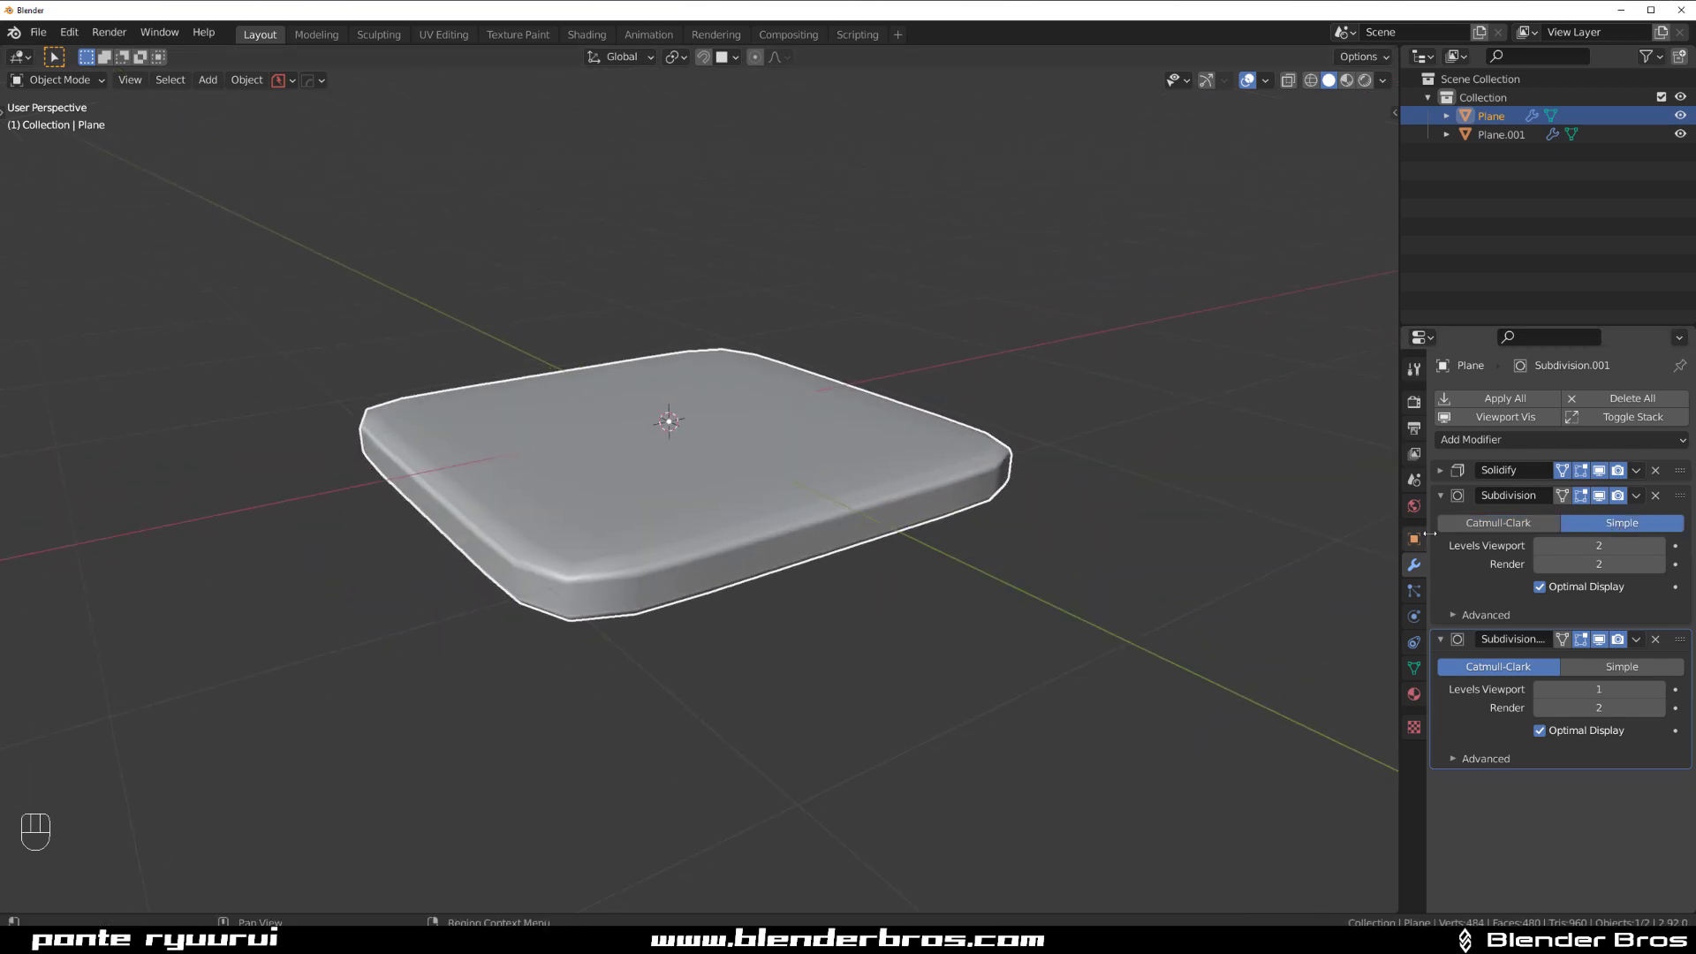
click(1598, 640)
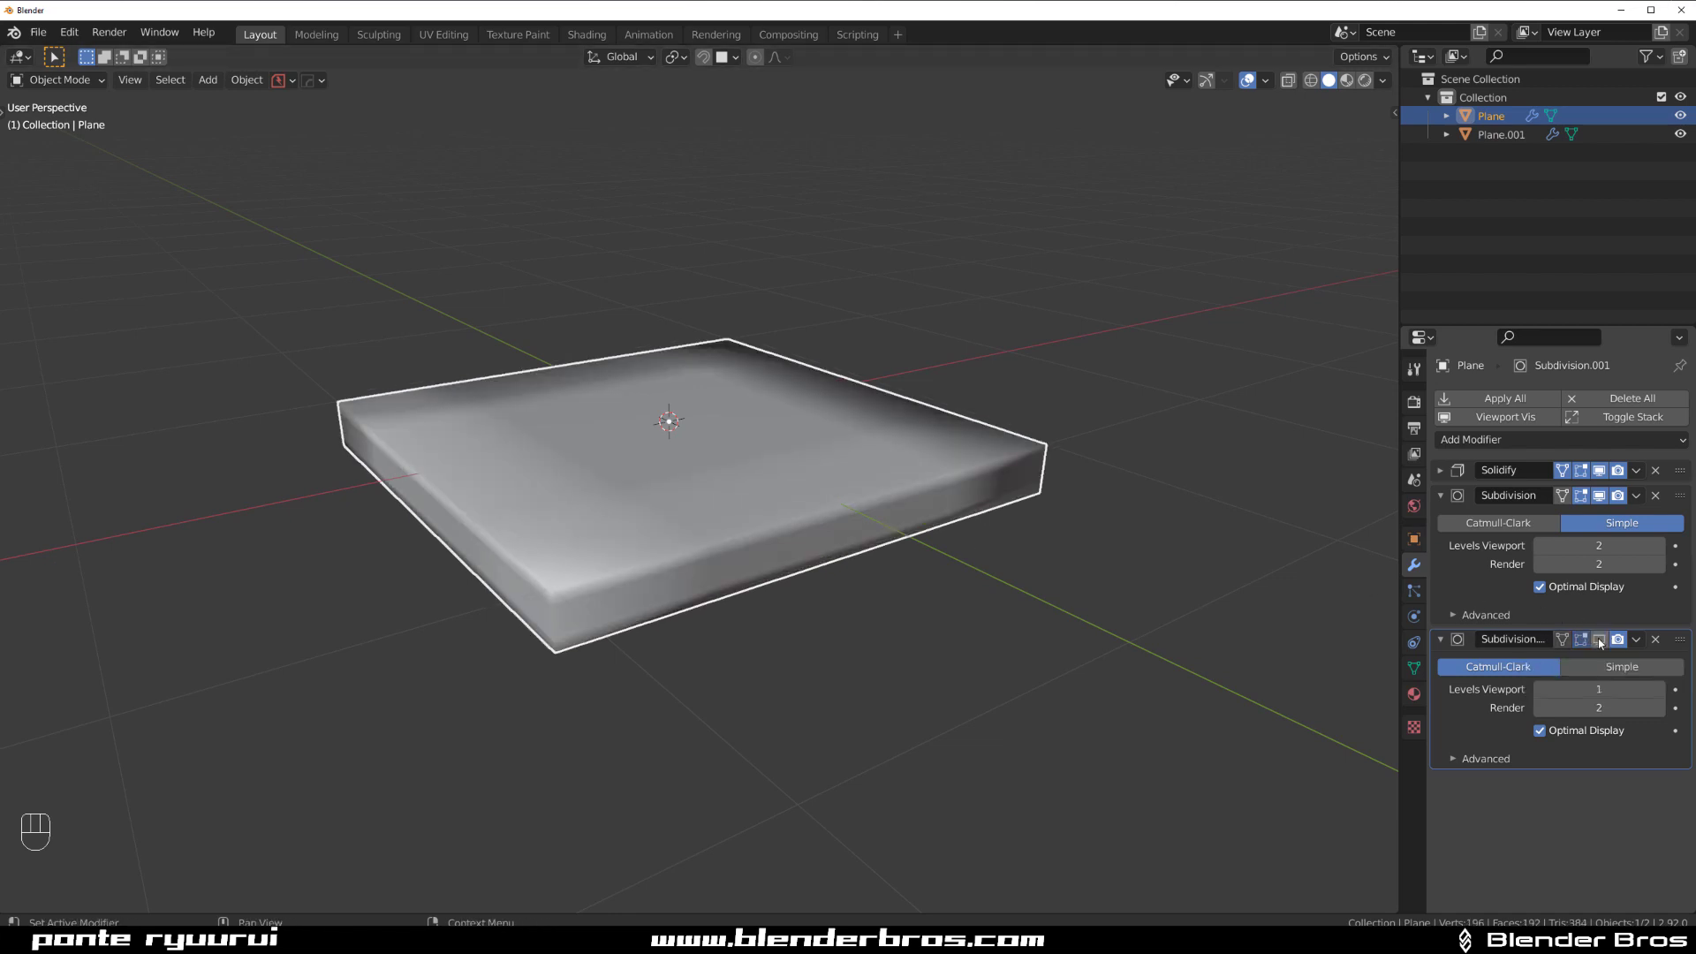
click(1598, 639)
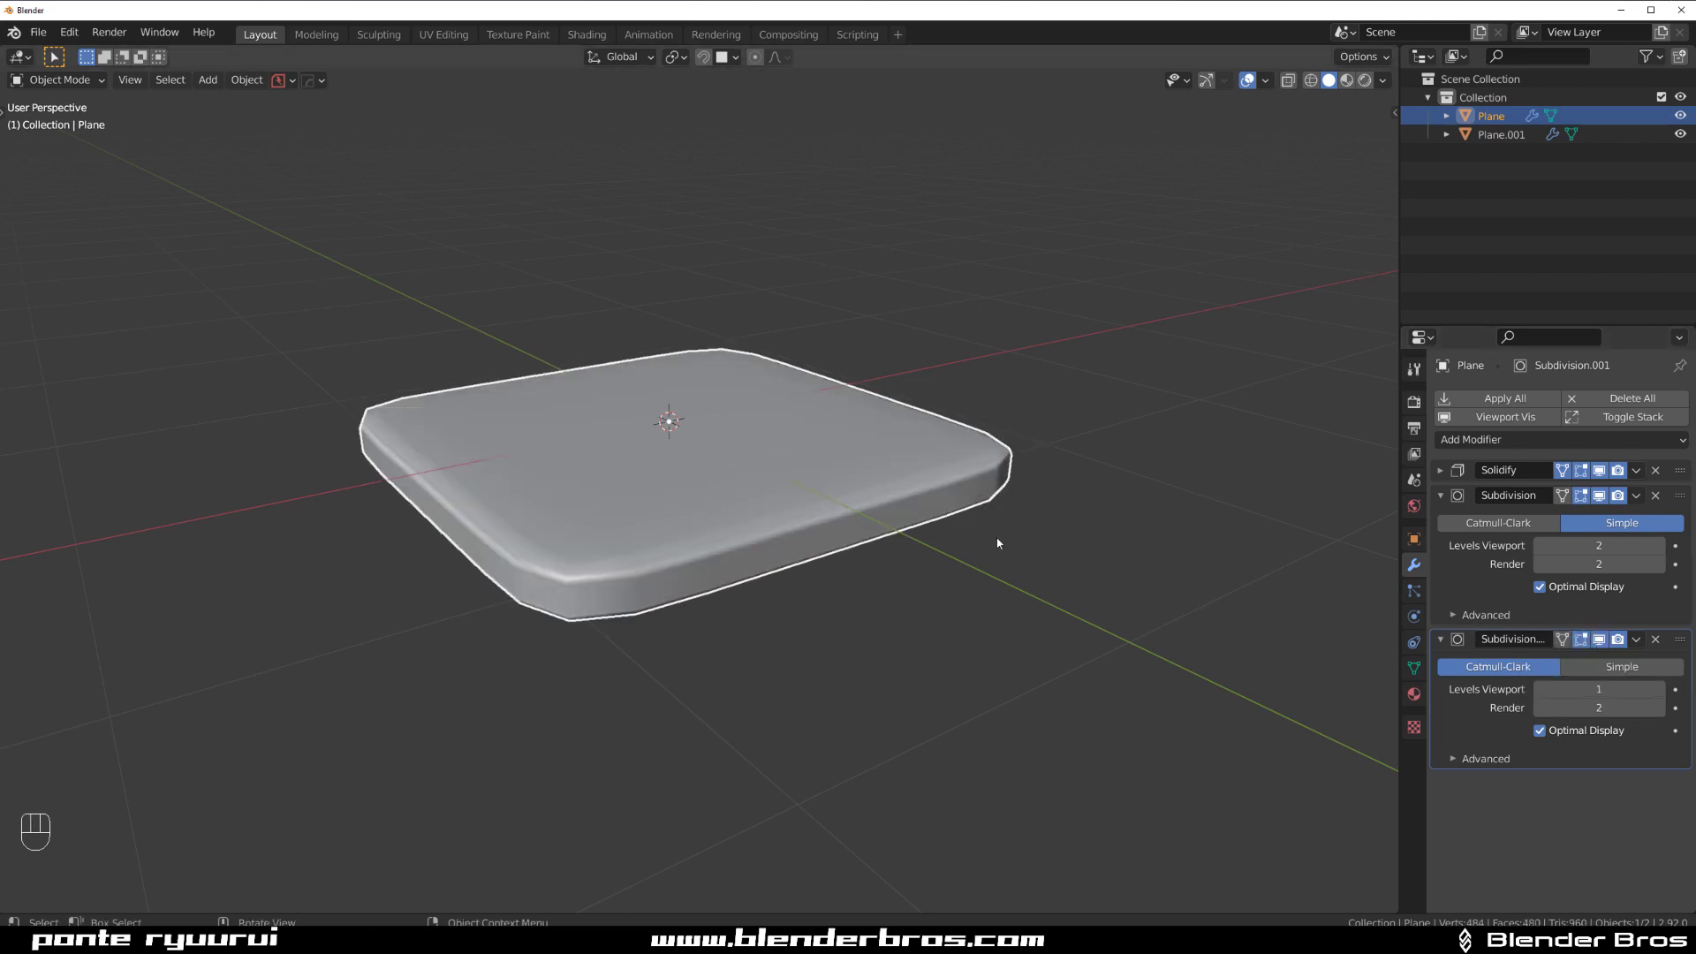
Set the viewport levels of both Subdivision modifiers on the original plane to 4.
scroll(995, 541, up, 2)
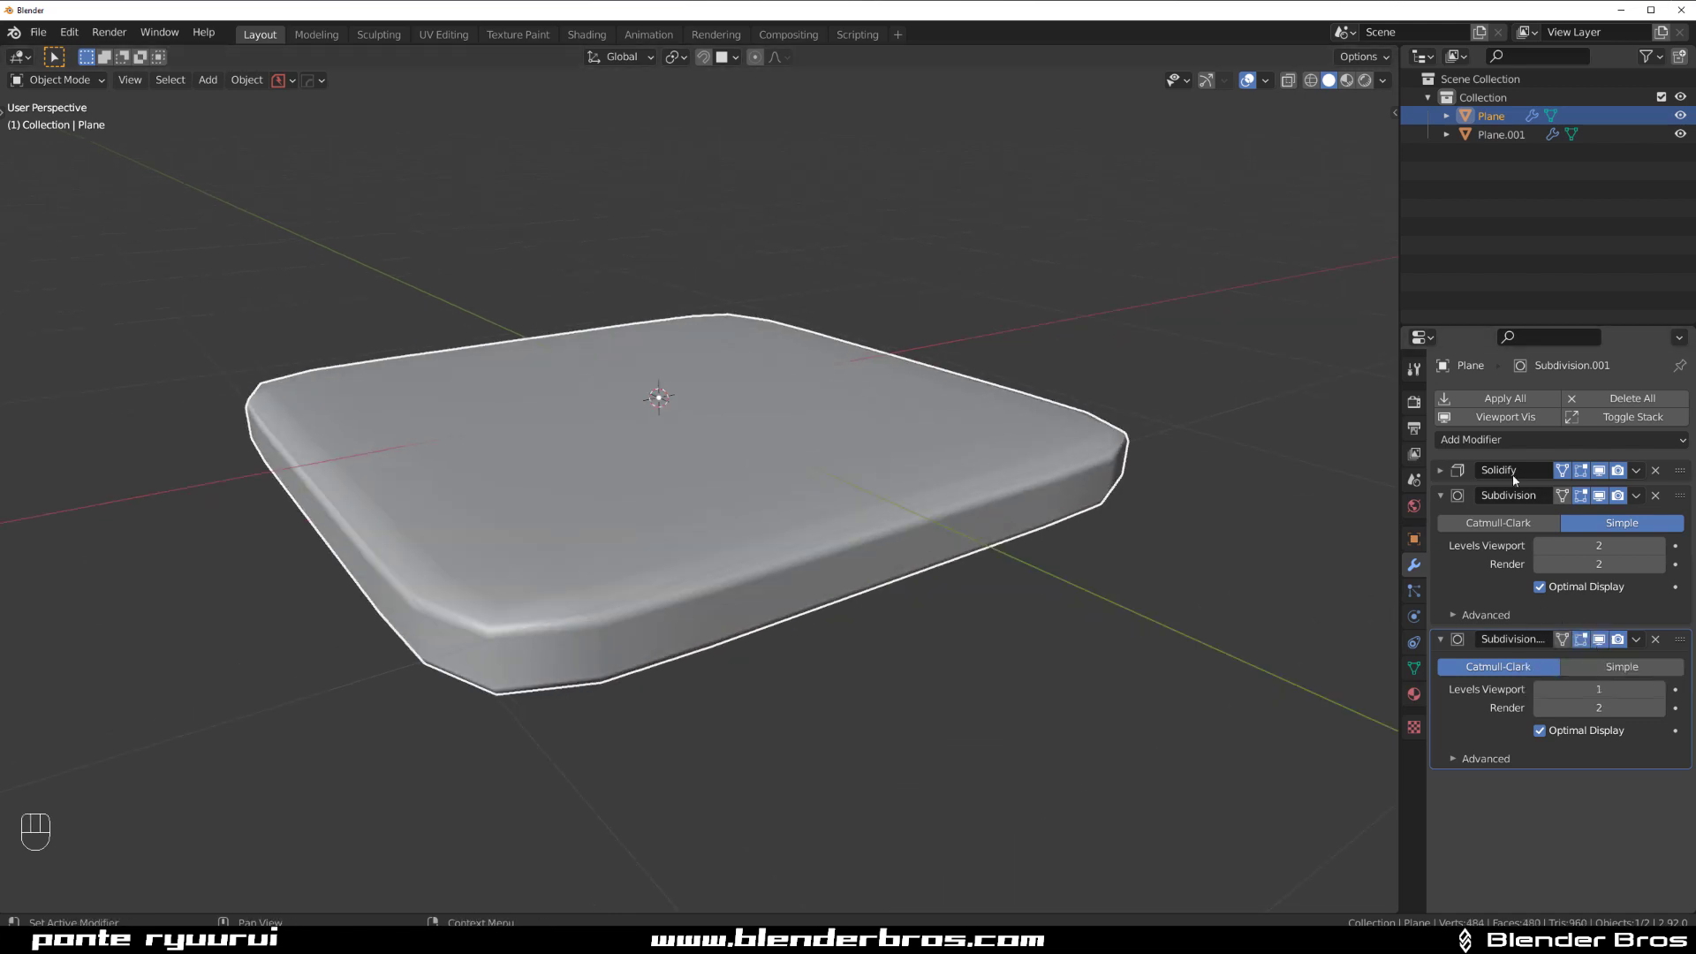
click(1660, 546)
click(1660, 545)
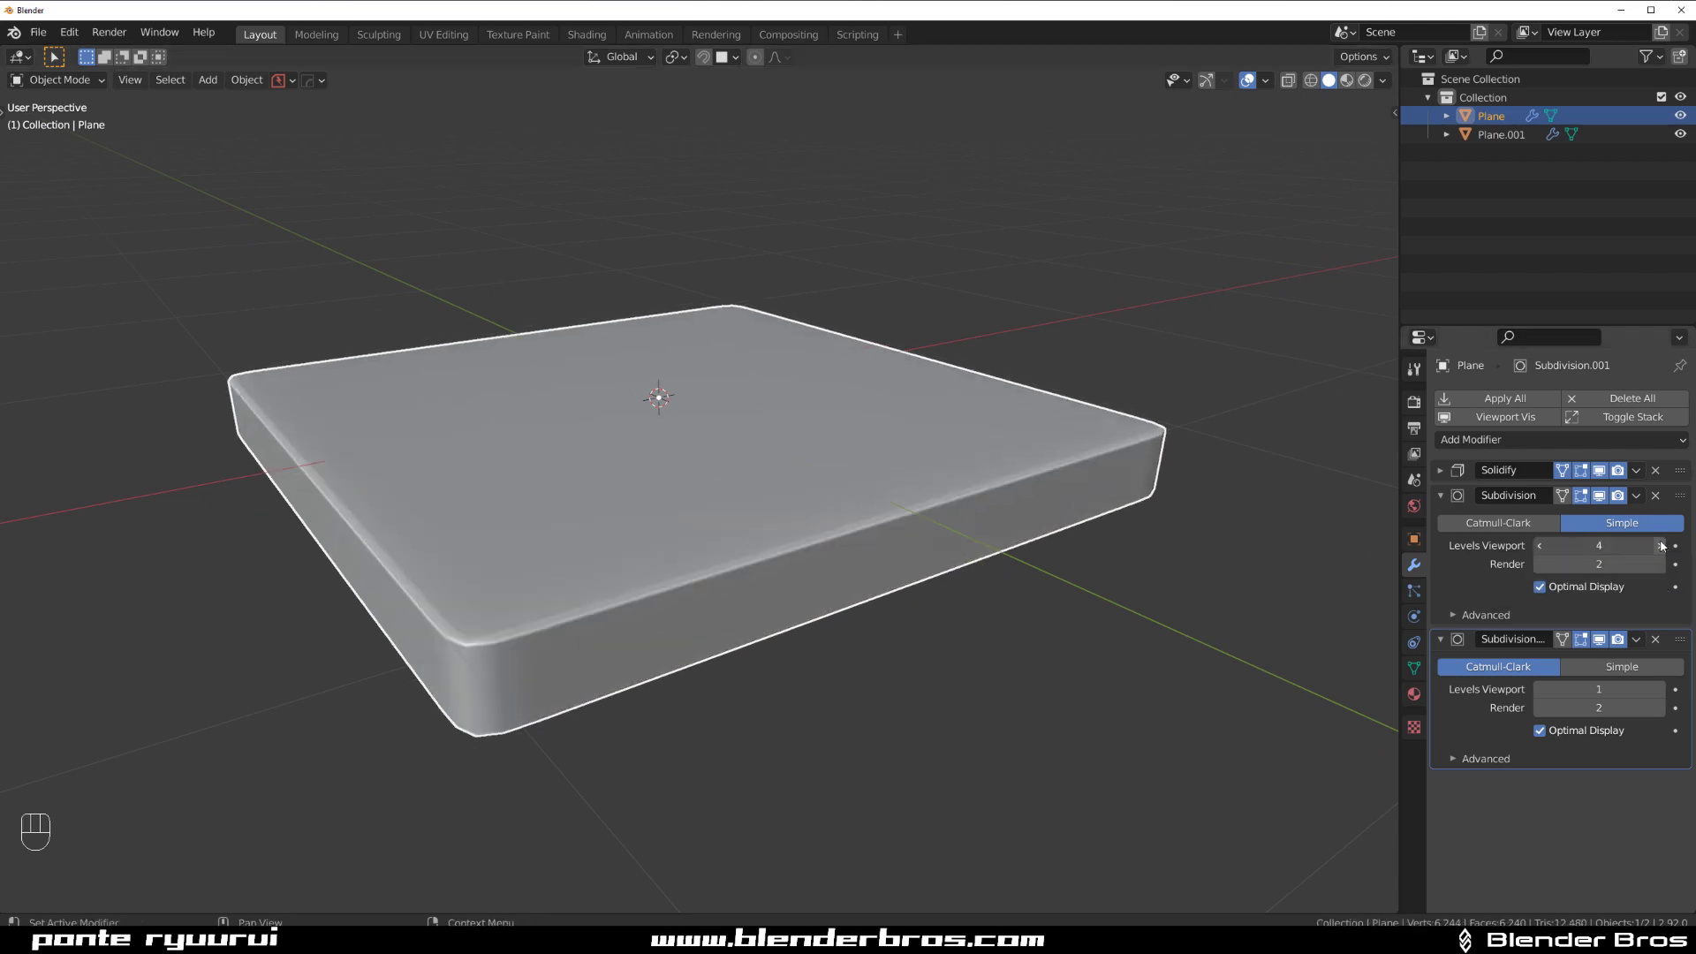
click(1660, 545)
click(1542, 547)
click(1541, 547)
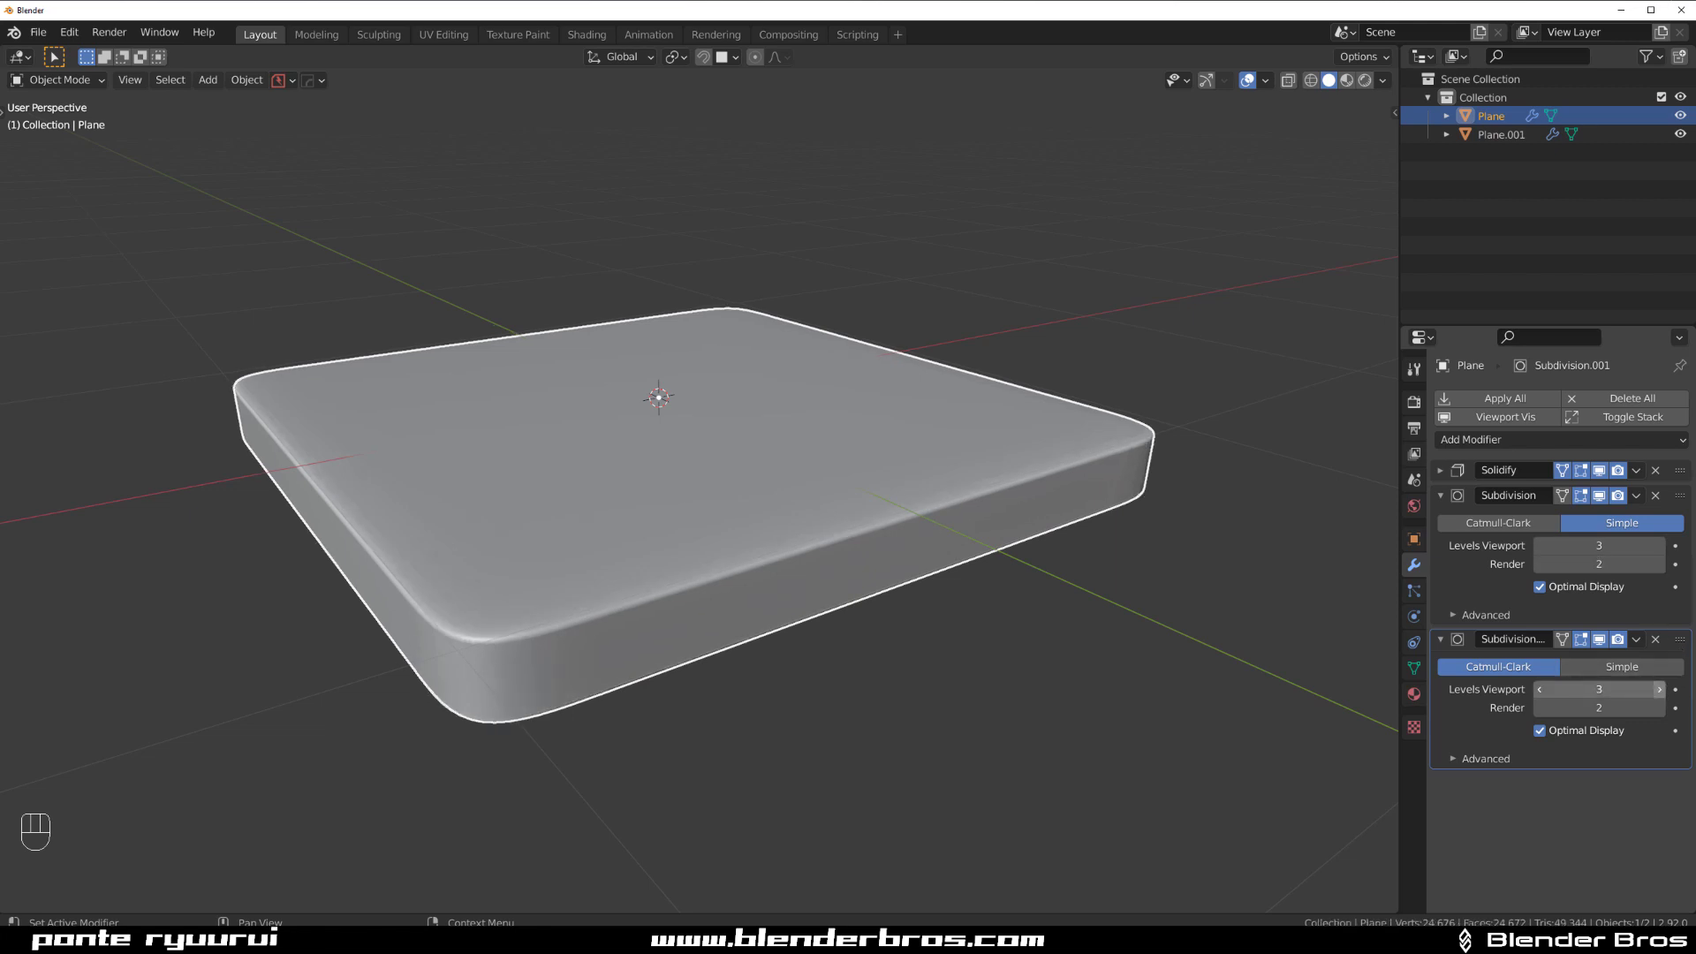
click(1542, 546)
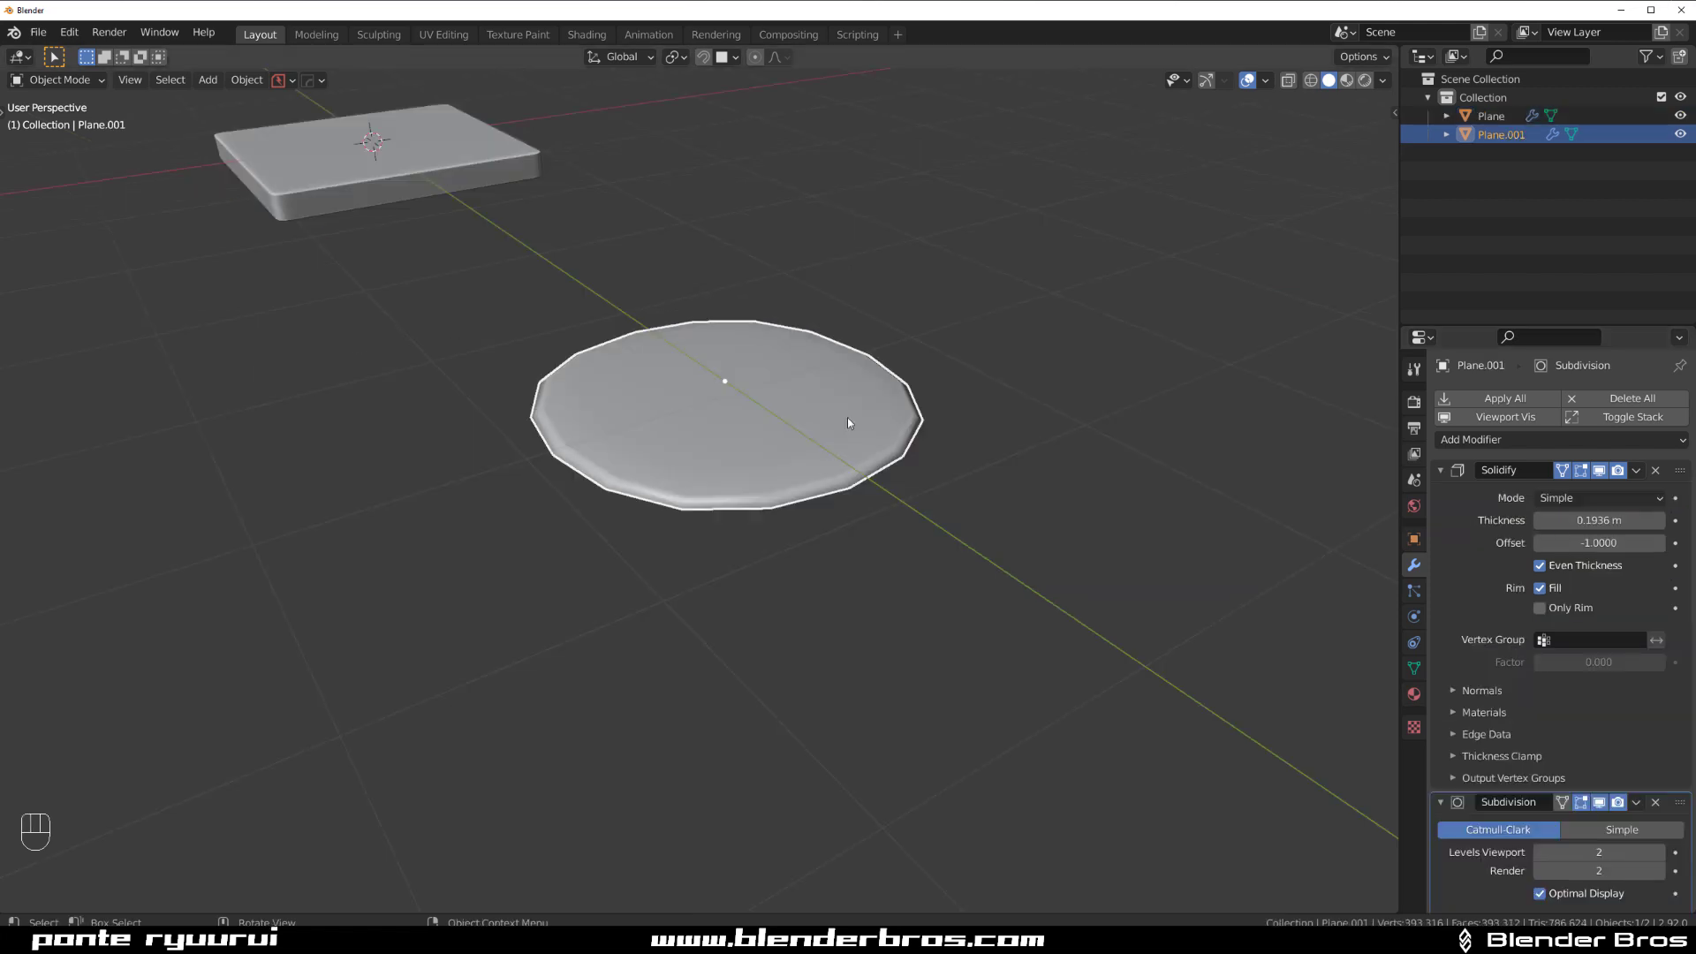
Set the viewport levels of the duplicated plane's Subdivision modifier to 4.
scroll(846, 417, up, 2)
scroll(1574, 585, down, 1)
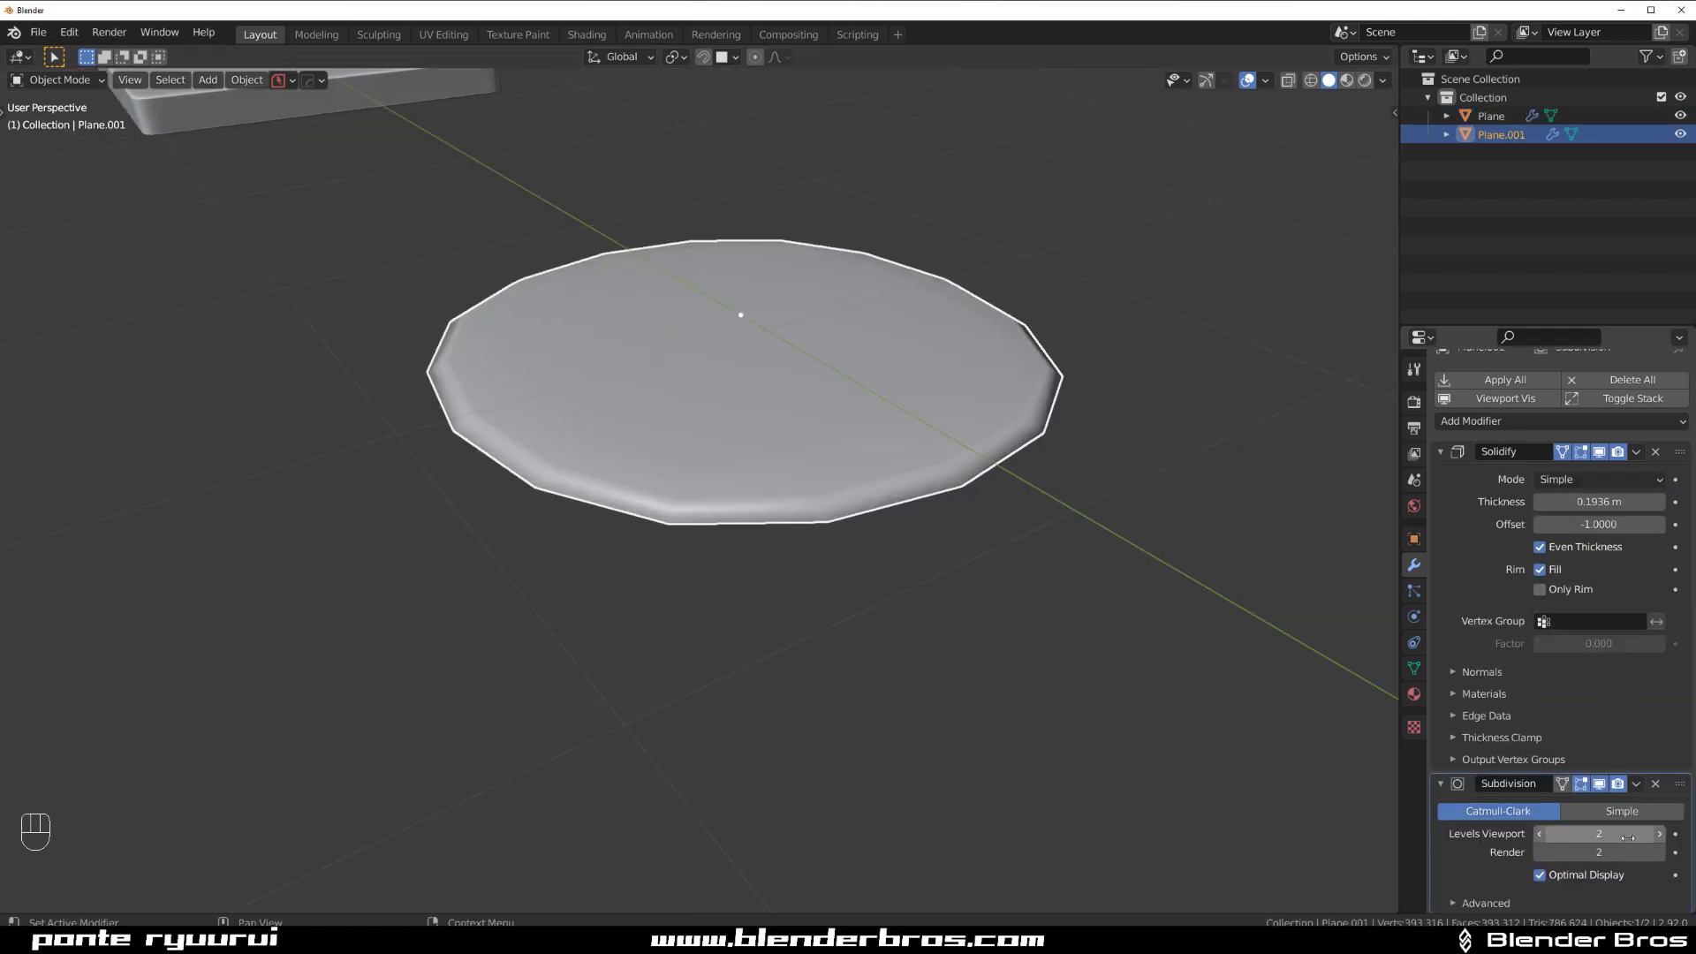
click(1661, 835)
click(1662, 835)
shift+middle_drag(738, 455, 734, 574)
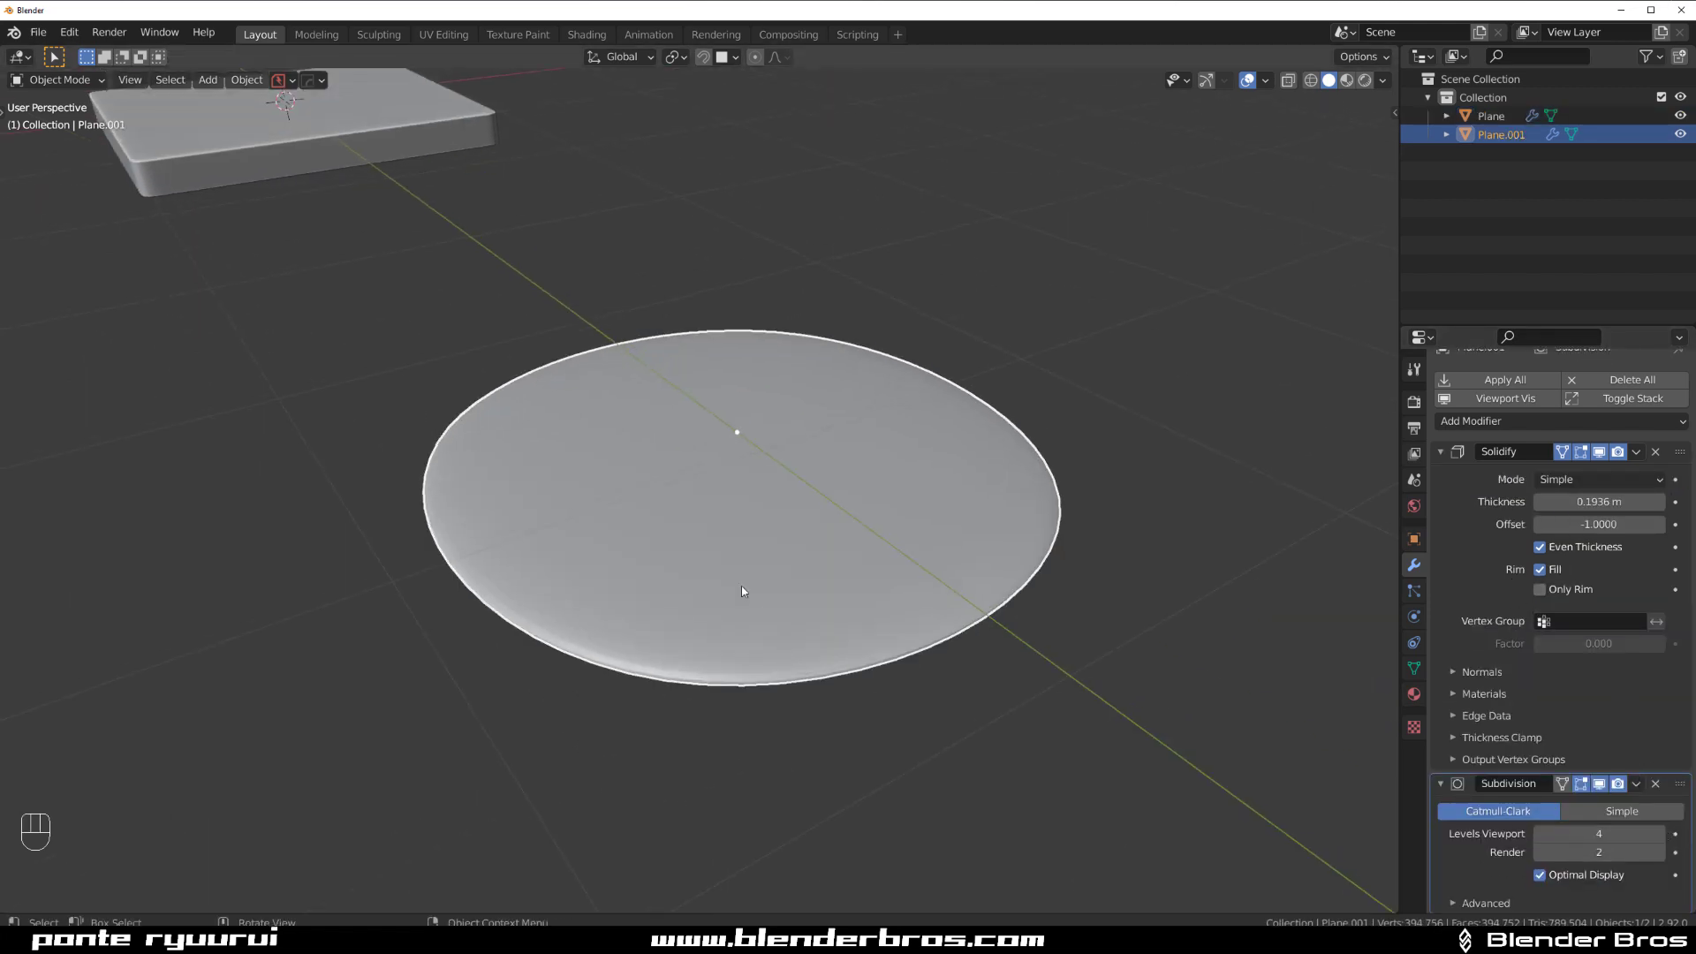
Cut a centred edge loop across the duplicated plane and raise it along Z to form a ridge.
key(Tab)
click(559, 293)
right_click(558, 309)
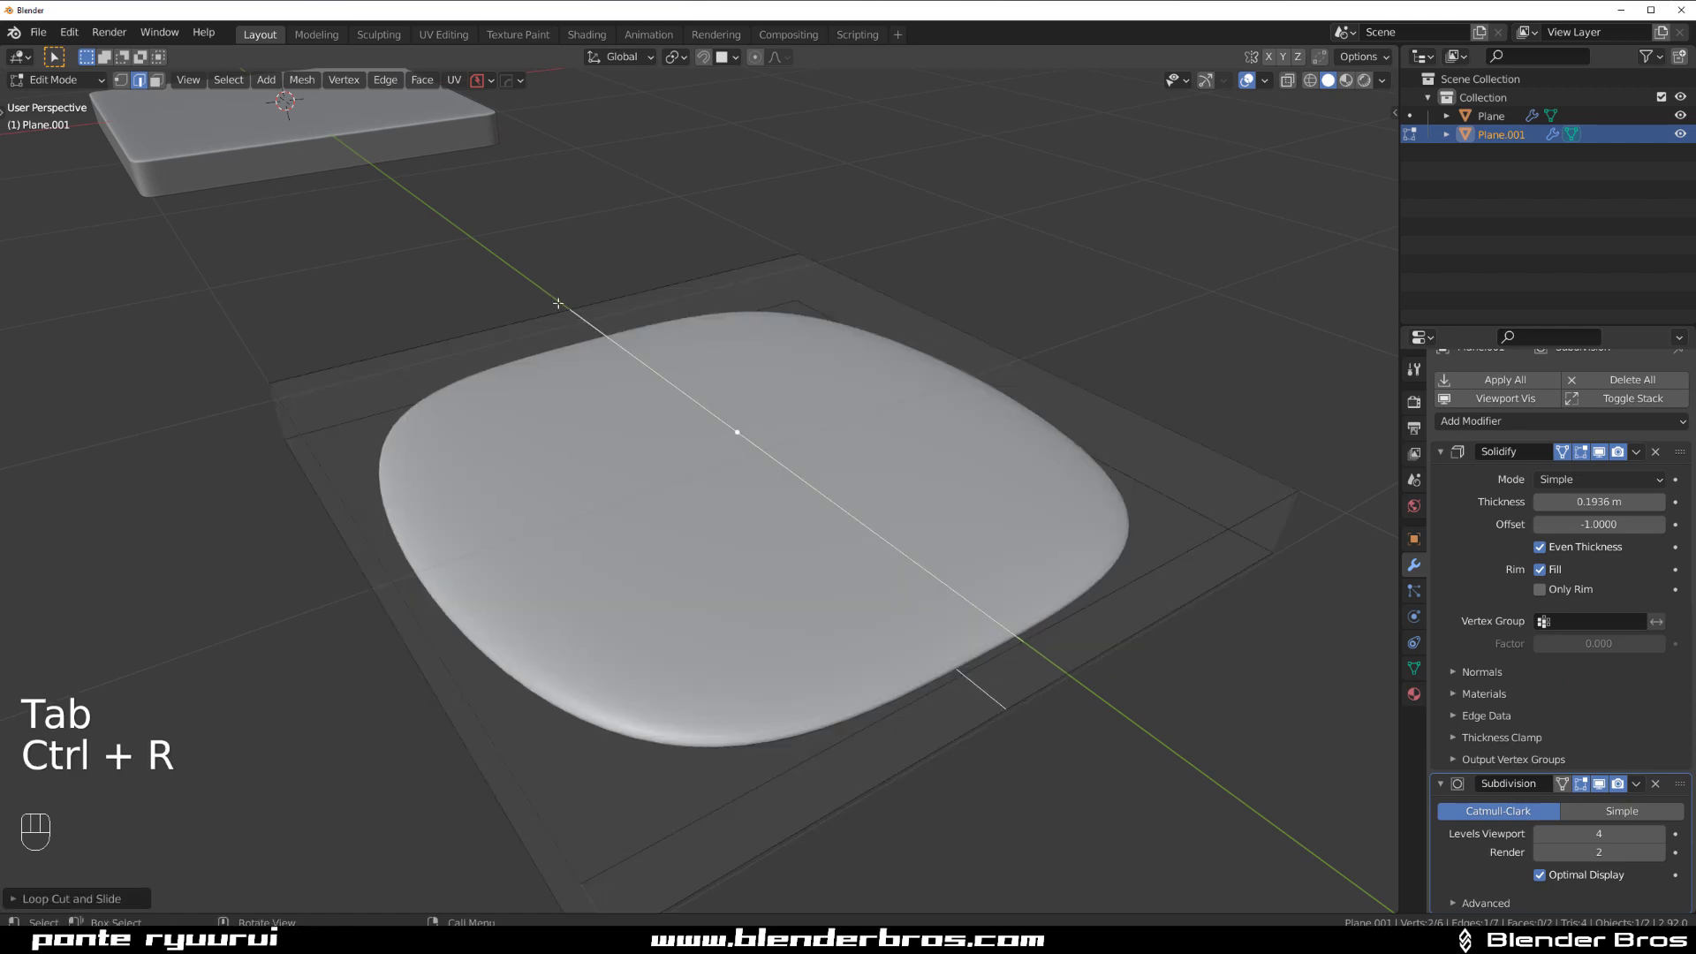
scroll(948, 517, down, 2)
key(g)
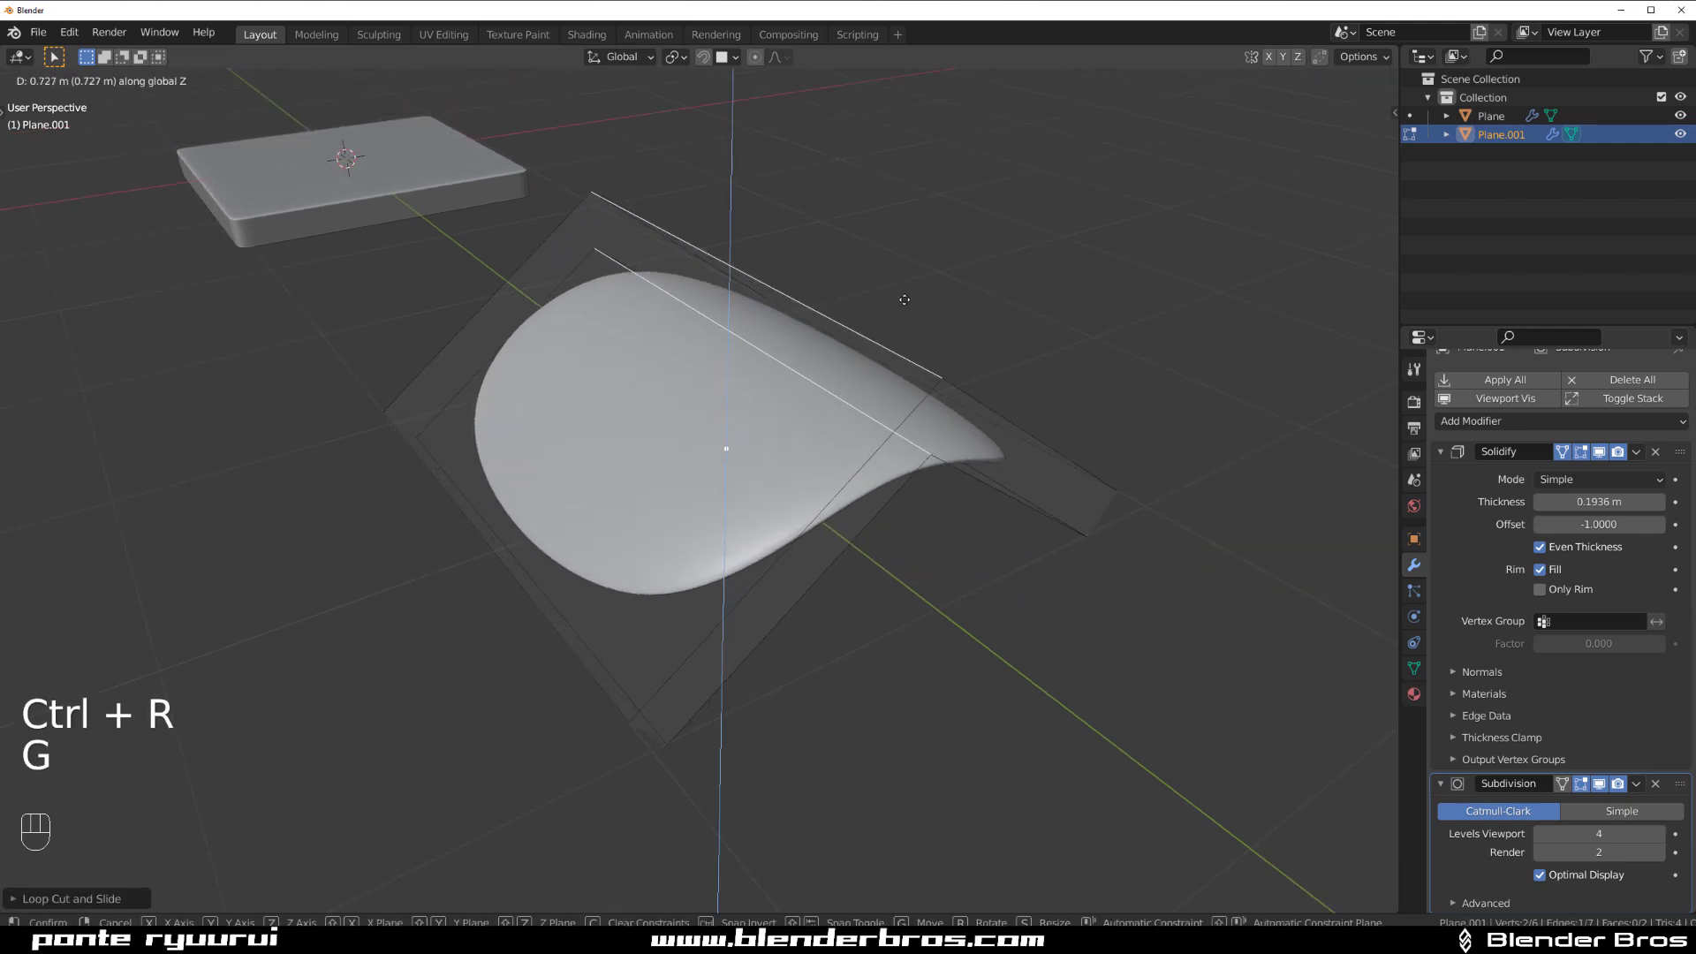
click(899, 222)
middle_drag(899, 222, 759, 229)
key(Tab)
Cut a centred edge loop across the original plane.
shift+middle_drag(963, 502, 830, 534)
scroll(830, 534, up, 4)
click(717, 519)
middle_drag(717, 521, 649, 577)
scroll(591, 725, down, 4)
key(Tab)
scroll(649, 576, up, 1)
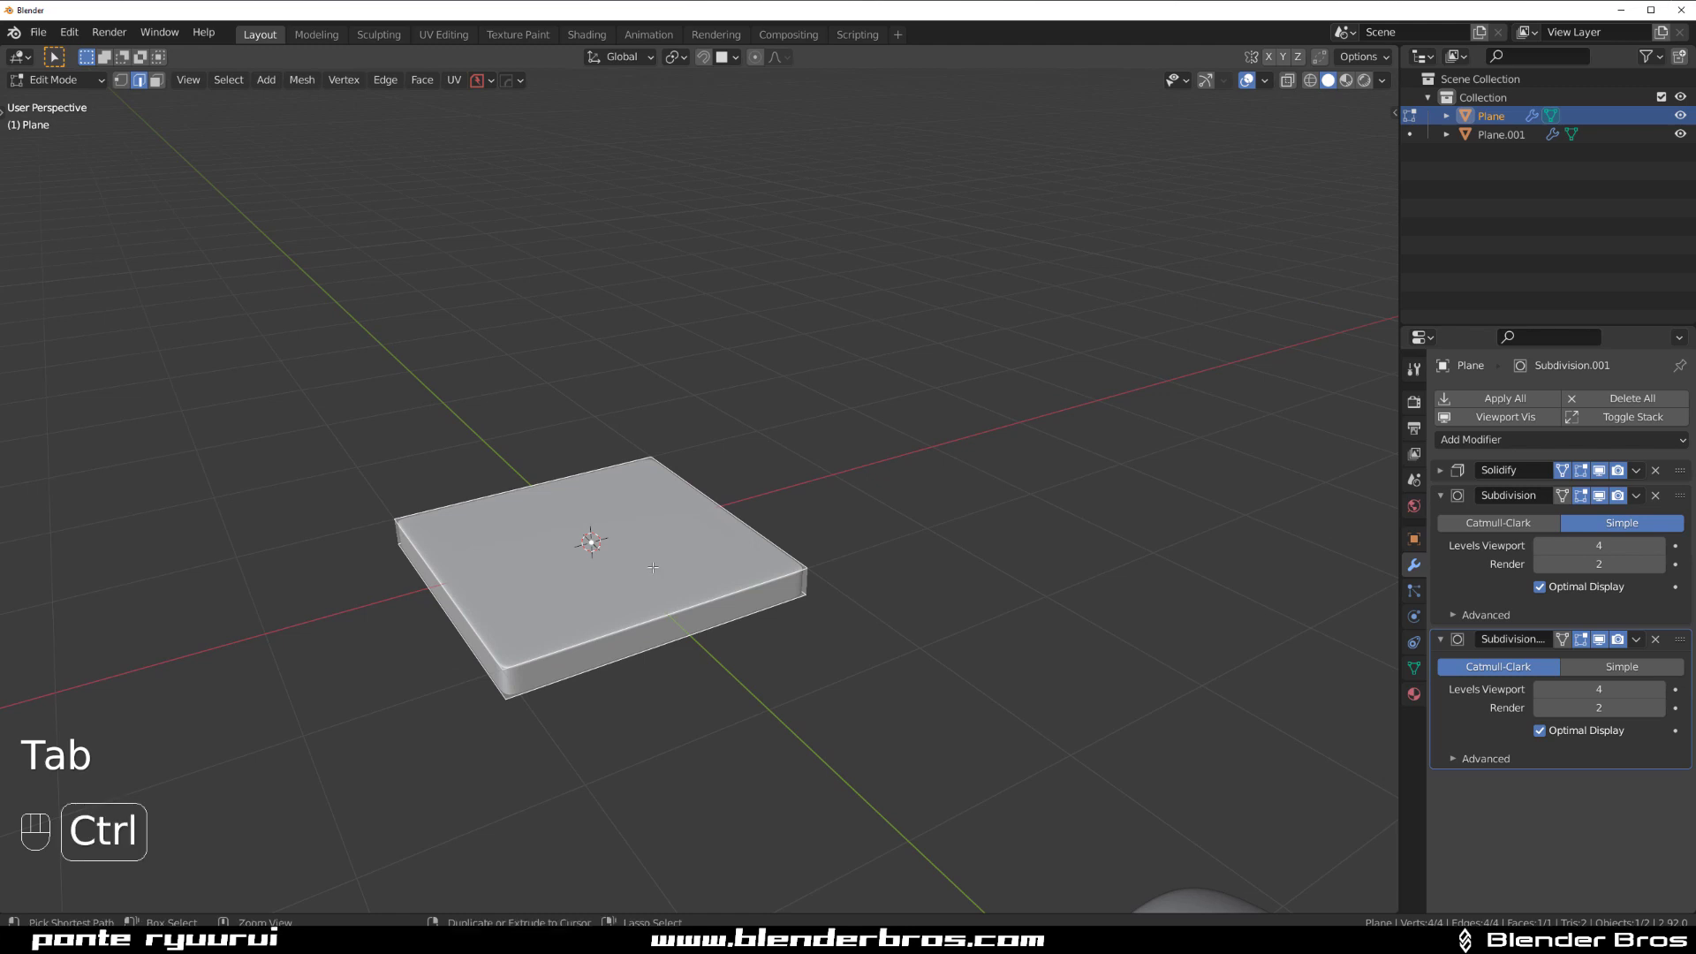
click(557, 484)
right_click(557, 484)
Raise the original plane's centre edge along Z into a roof-like ridge.
scroll(855, 469, up, 2)
key(g)
key(z)
click(830, 285)
scroll(746, 448, down, 4)
middle_drag(747, 449, 909, 326)
scroll(795, 443, up, 4)
scroll(883, 353, down, 3)
middle_drag(733, 415, 1016, 415)
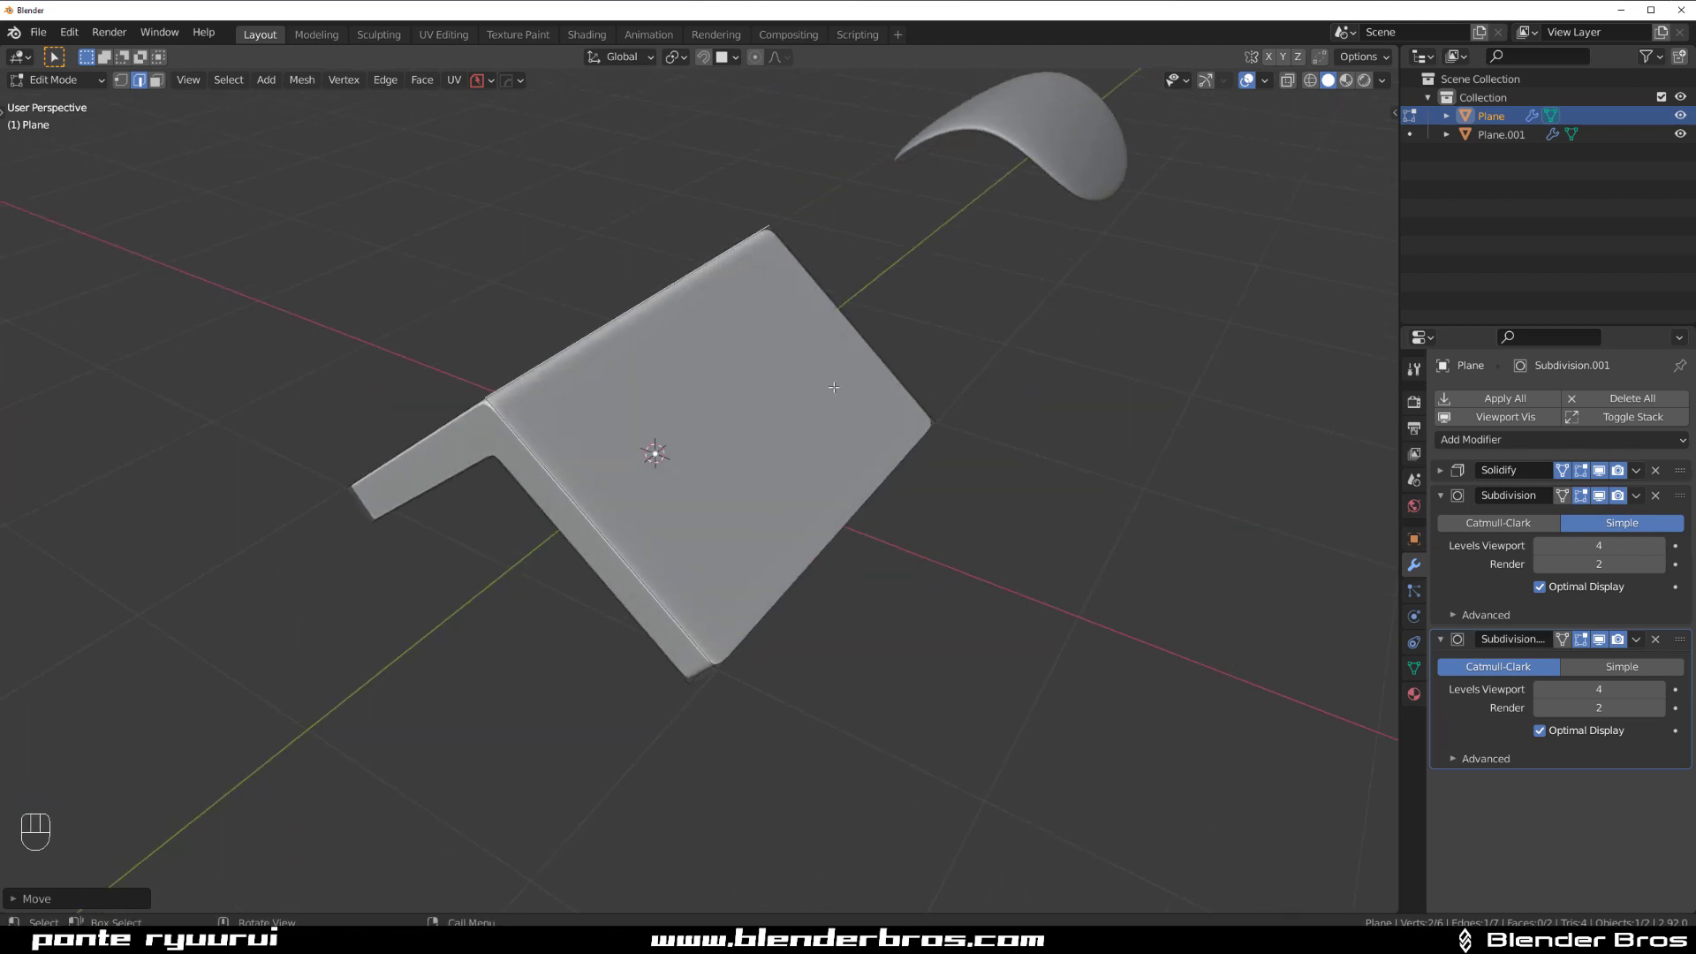
Set the viewport levels of the original plane's Simple Subdivision modifier to 3.
click(1537, 547)
key(Tab)
middle_drag(896, 494, 971, 494)
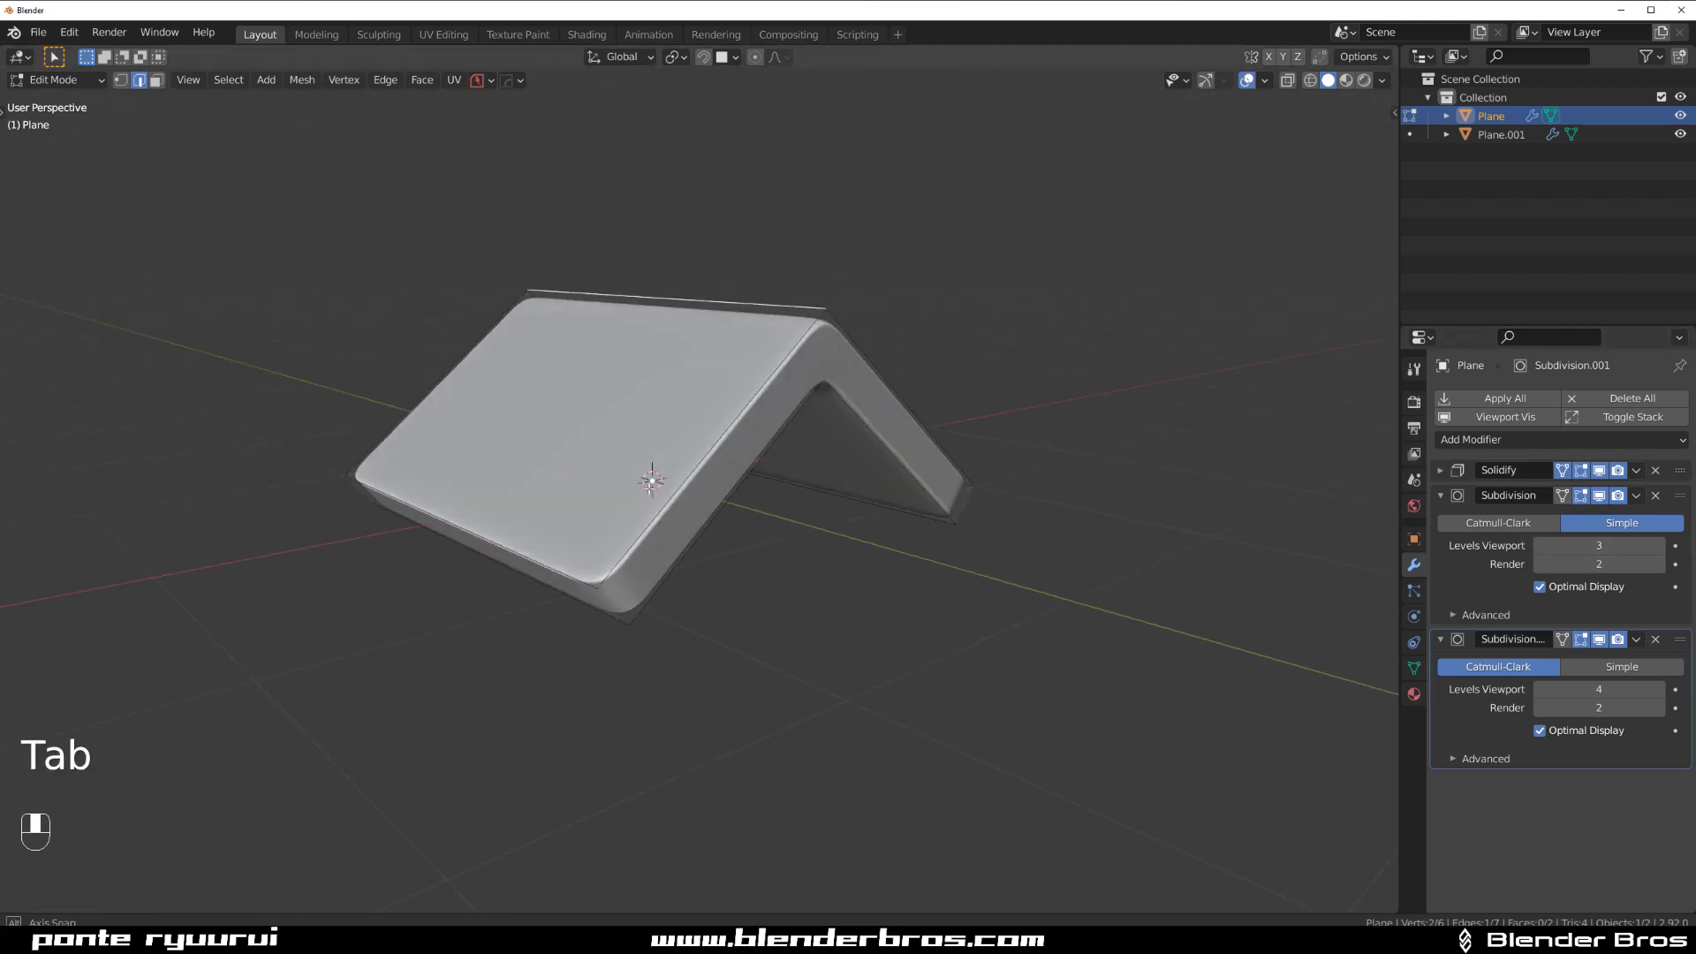
middle_drag(650, 489, 685, 523)
From the orthographic top view, extrude the original plane's outer edge along X and scale it to about twice its length.
key(Tab)
key(grave)
click(795, 332)
key(KP_5)
key(e)
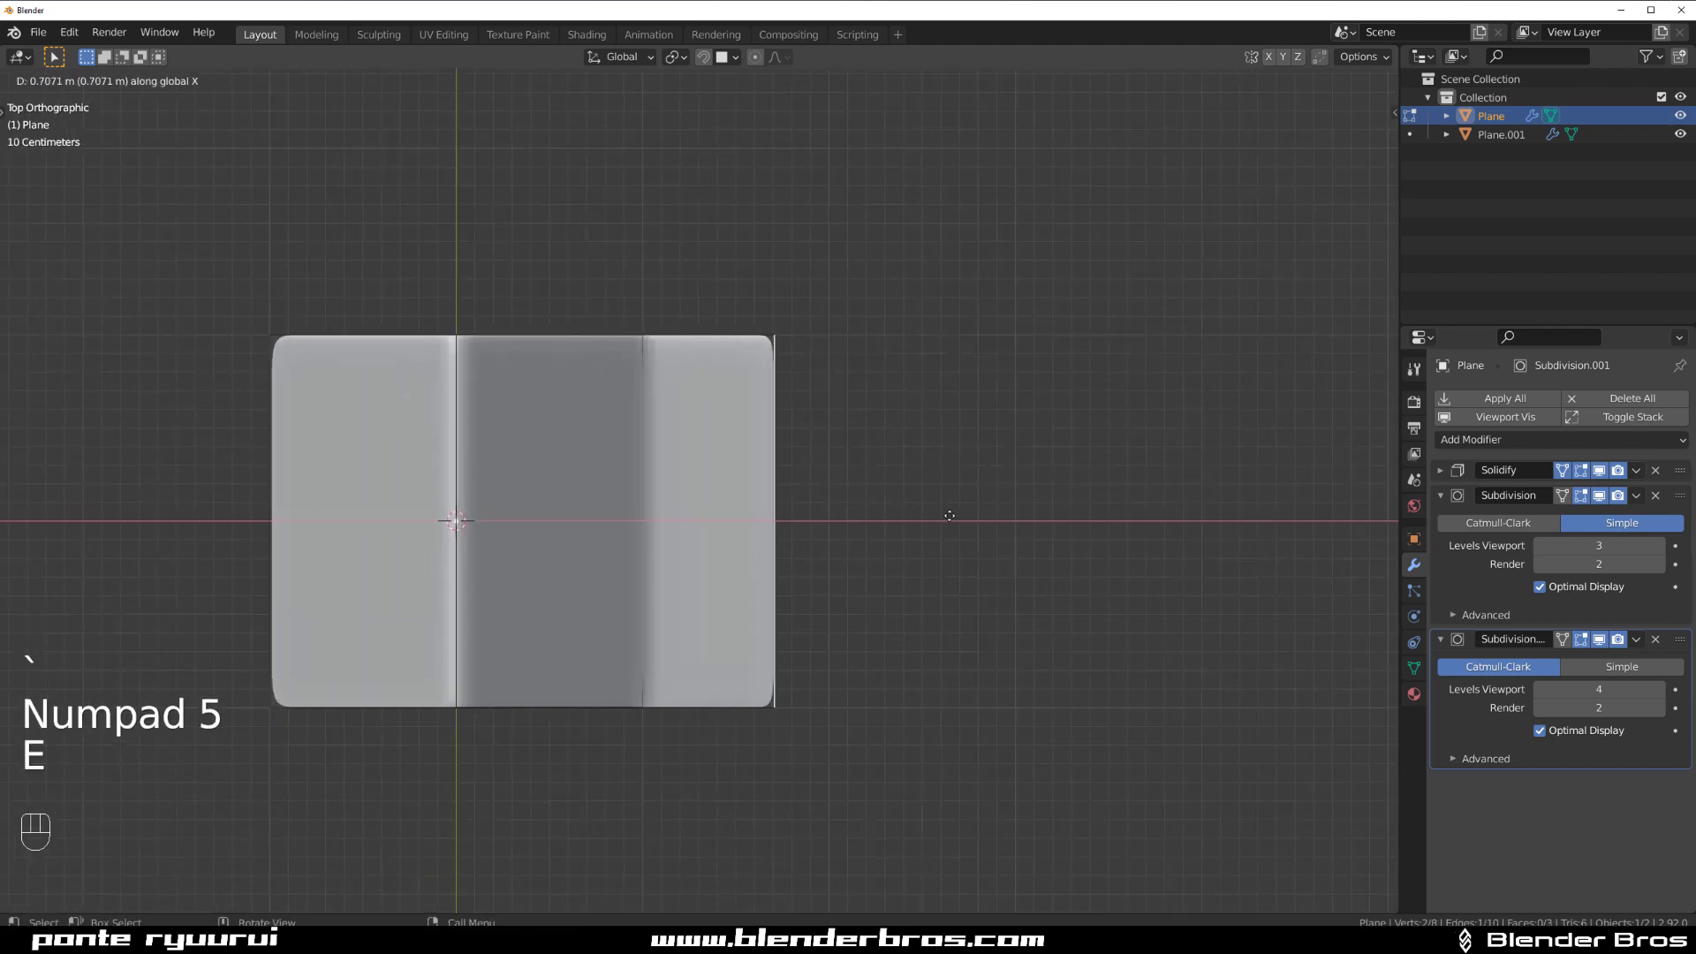
click(1011, 525)
key(s)
click(1179, 614)
scroll(1178, 615, down, 2)
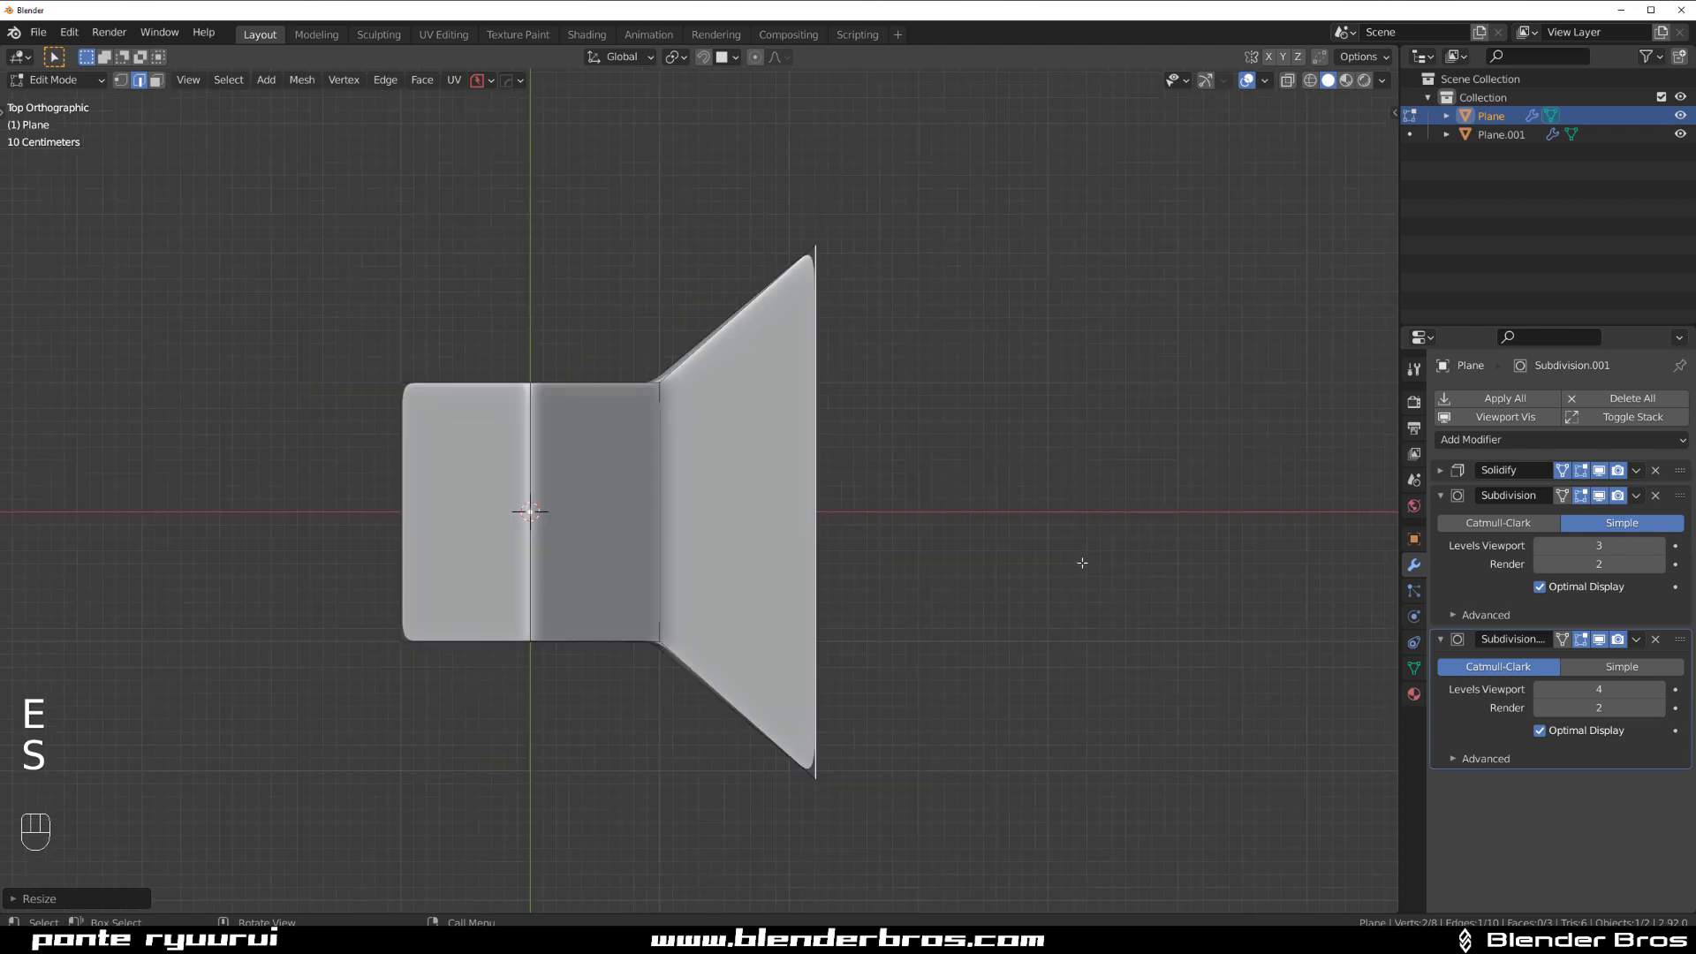
Extrude the widened edge further outward along X and scale the new end edge down.
key(e)
click(1249, 576)
key(s)
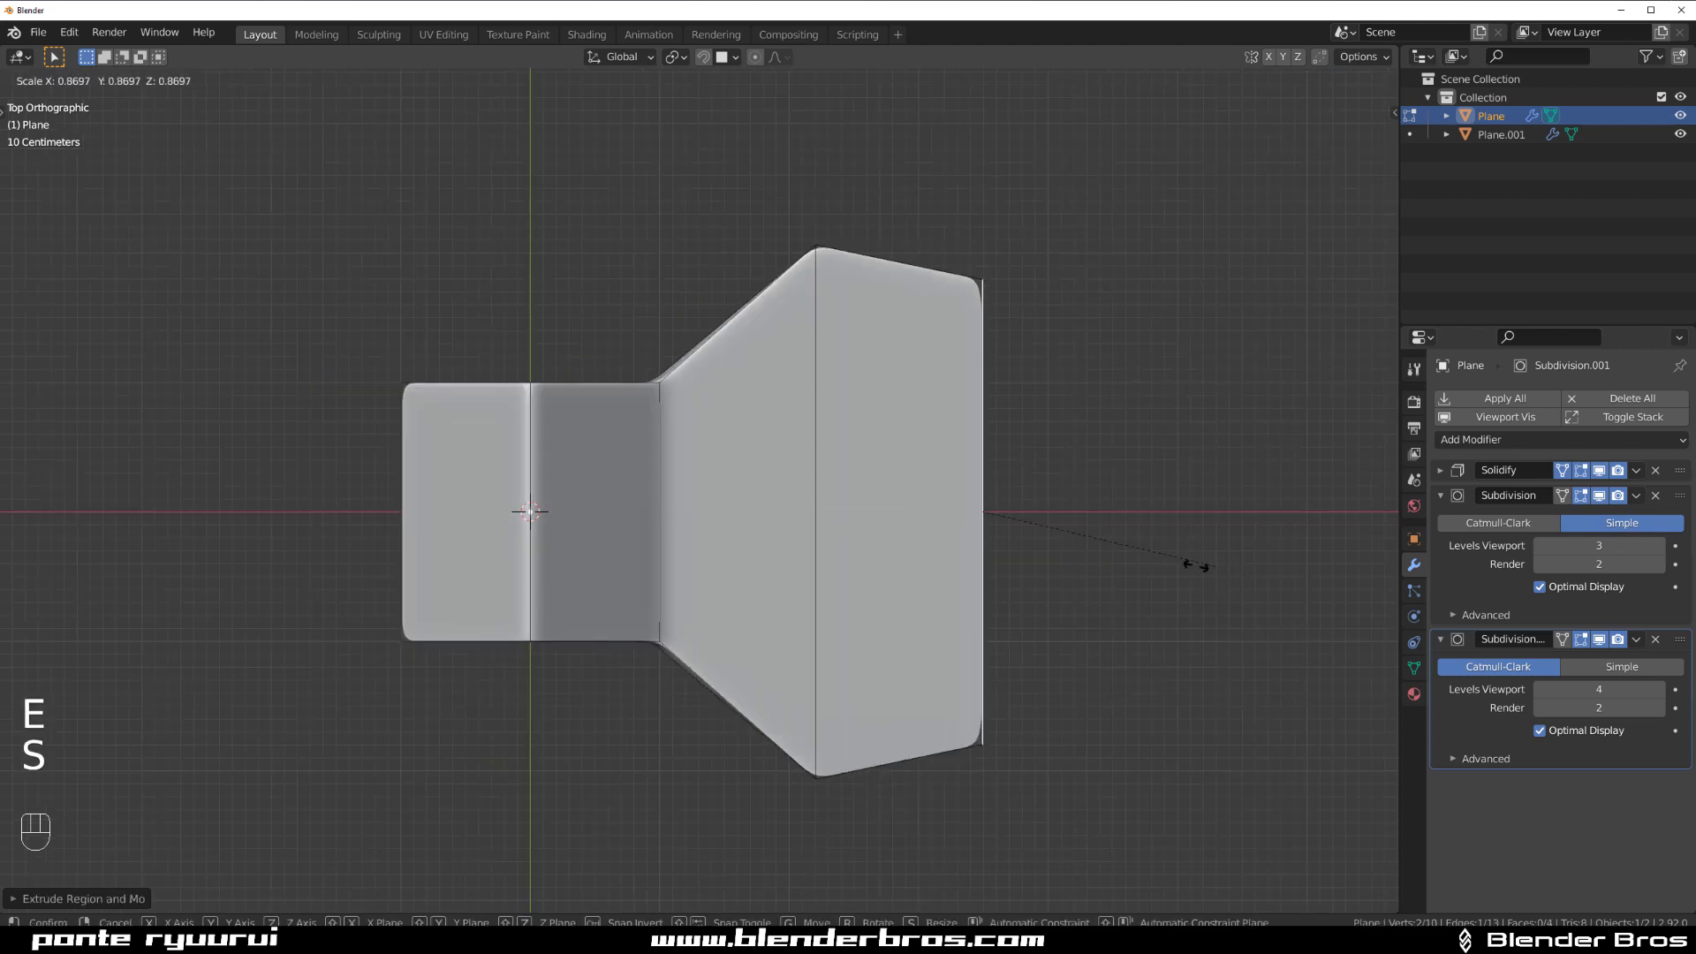
click(1003, 594)
middle_drag(1004, 594, 862, 447)
Raise the widest cross edge of the extruded section along Z.
key(Tab)
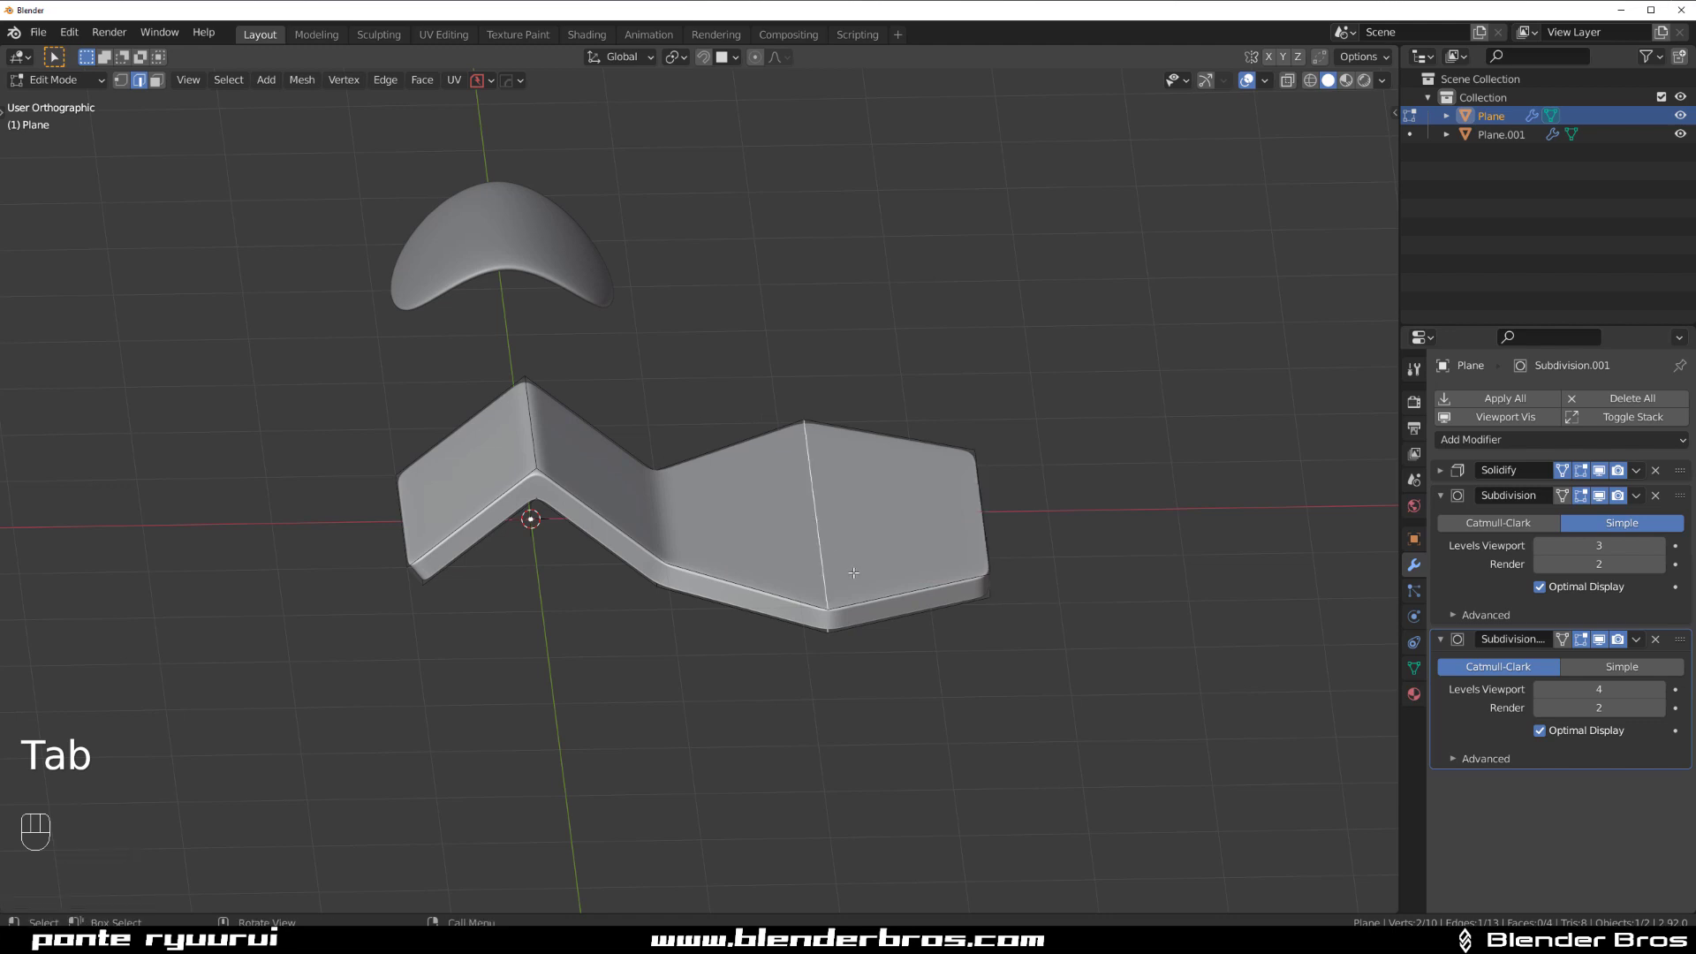
key(g)
key(z)
click(868, 497)
key(Tab)
click(895, 357)
middle_drag(896, 357, 952, 446)
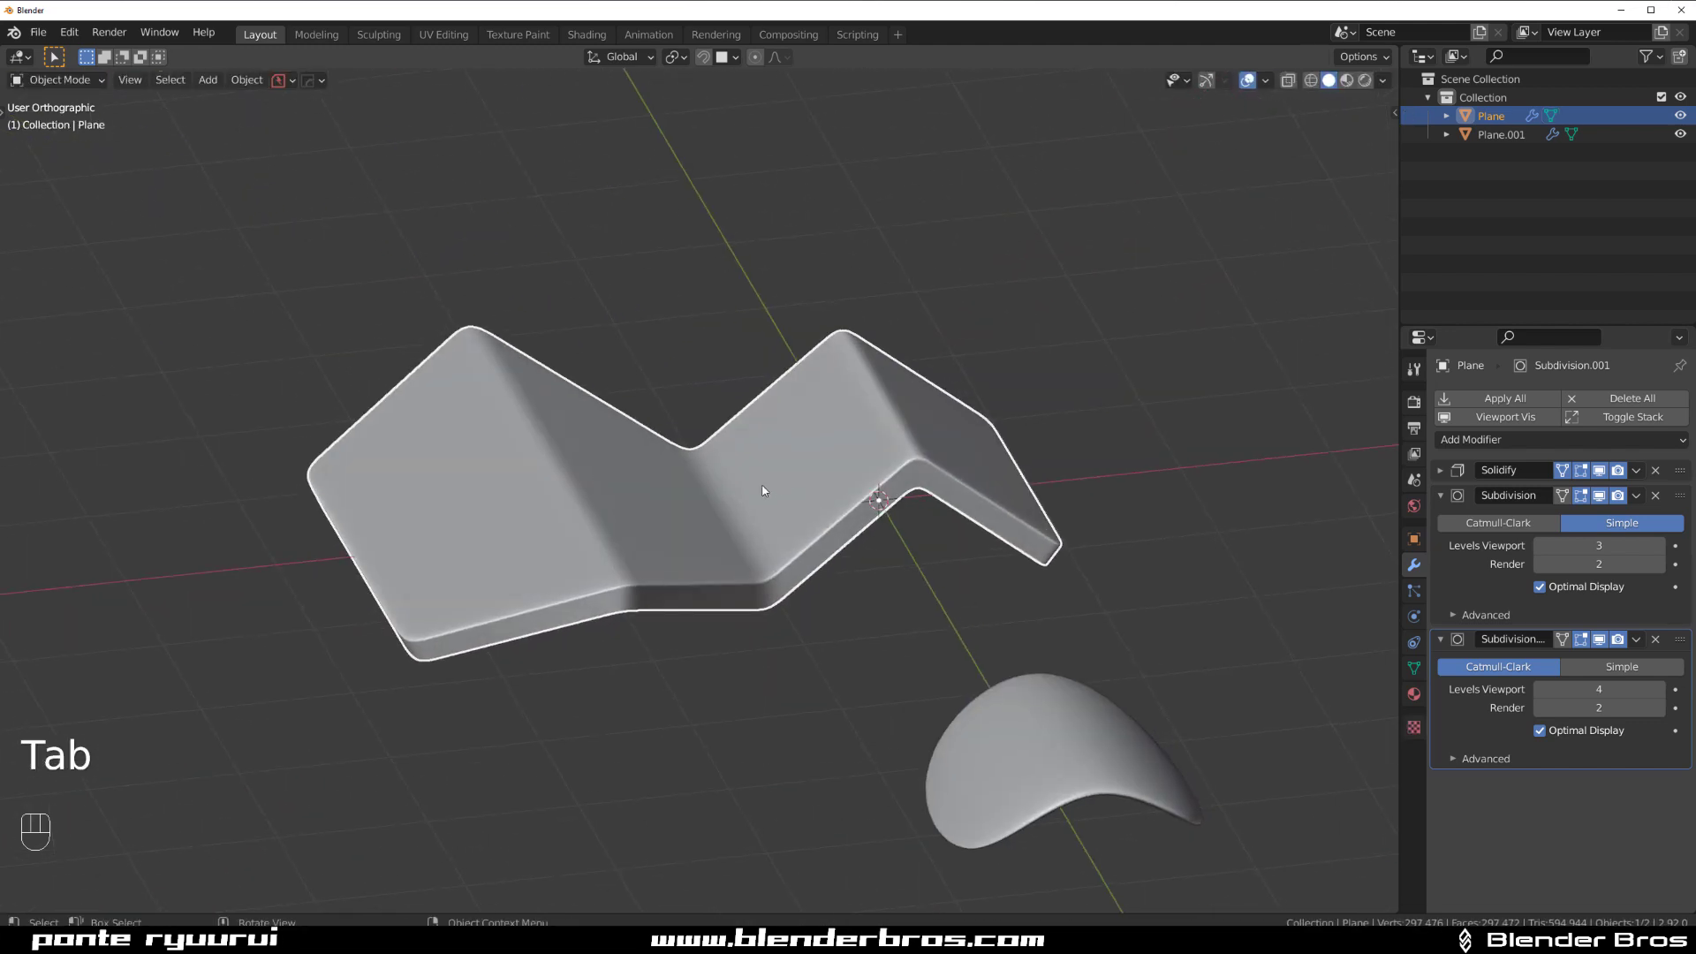
Bevel the raised centre edge of the duplicated plane to sharpen its ridge.
key(KP_5)
middle_drag(764, 492, 854, 453)
middle_drag(839, 520, 774, 477)
scroll(707, 558, up, 4)
scroll(811, 512, down, 3)
scroll(698, 521, up, 2)
click(672, 532)
key(Tab)
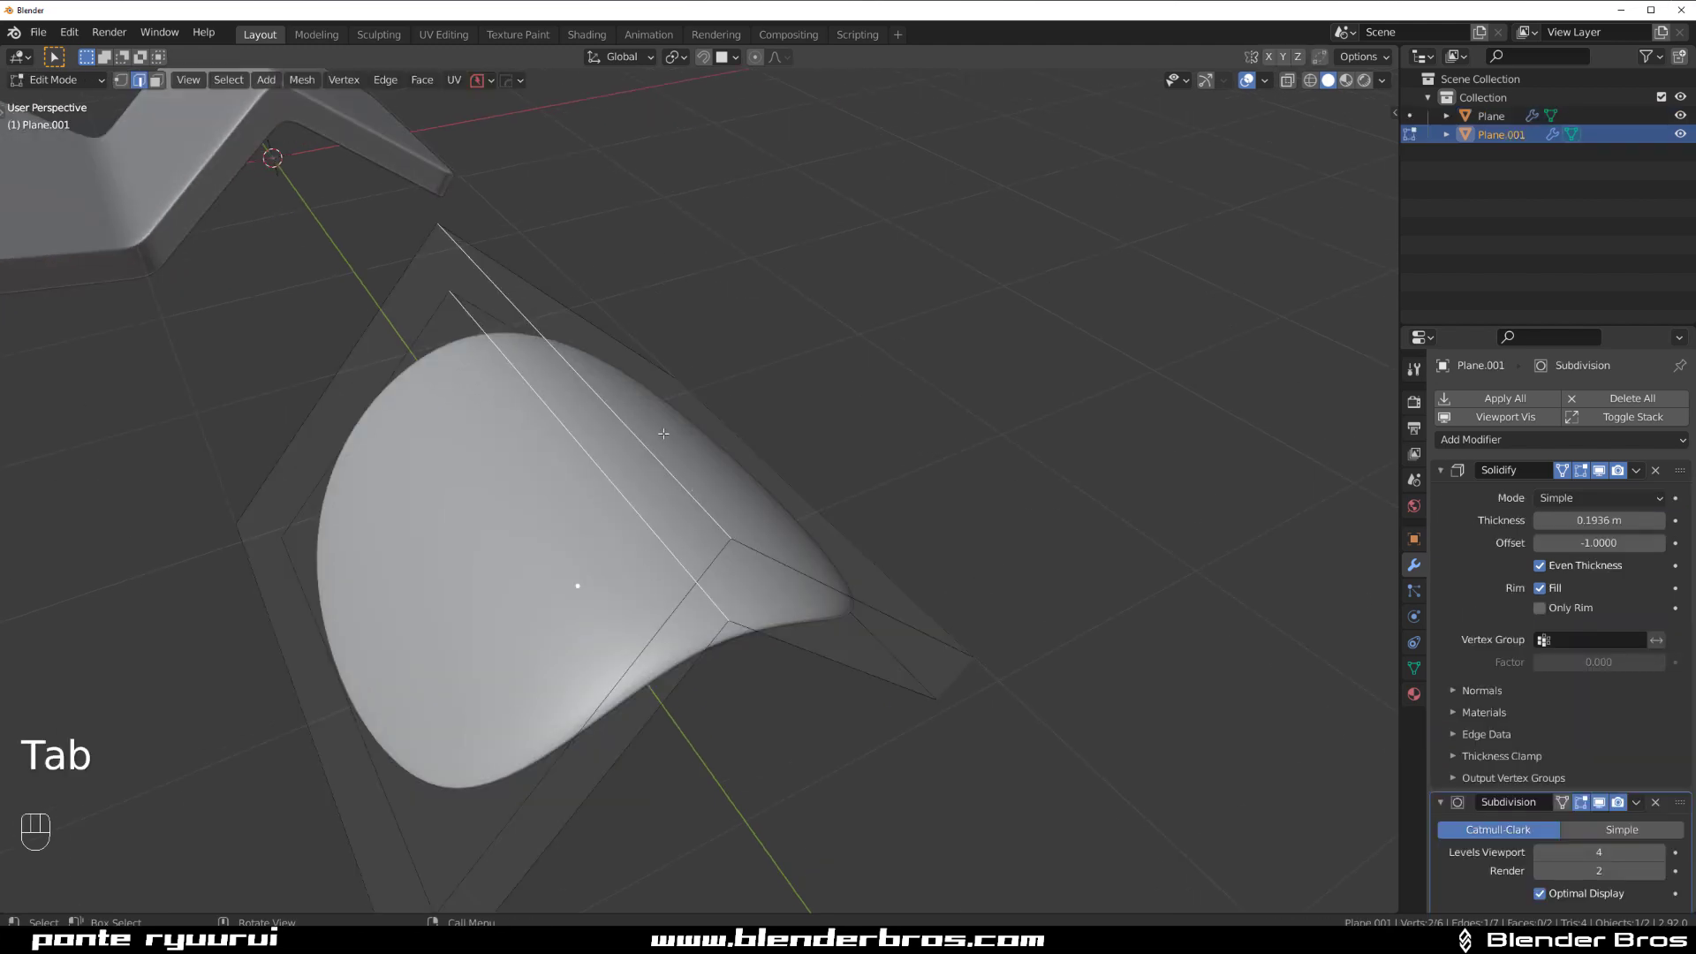
key(ctrl+b)
click(594, 524)
key(Tab)
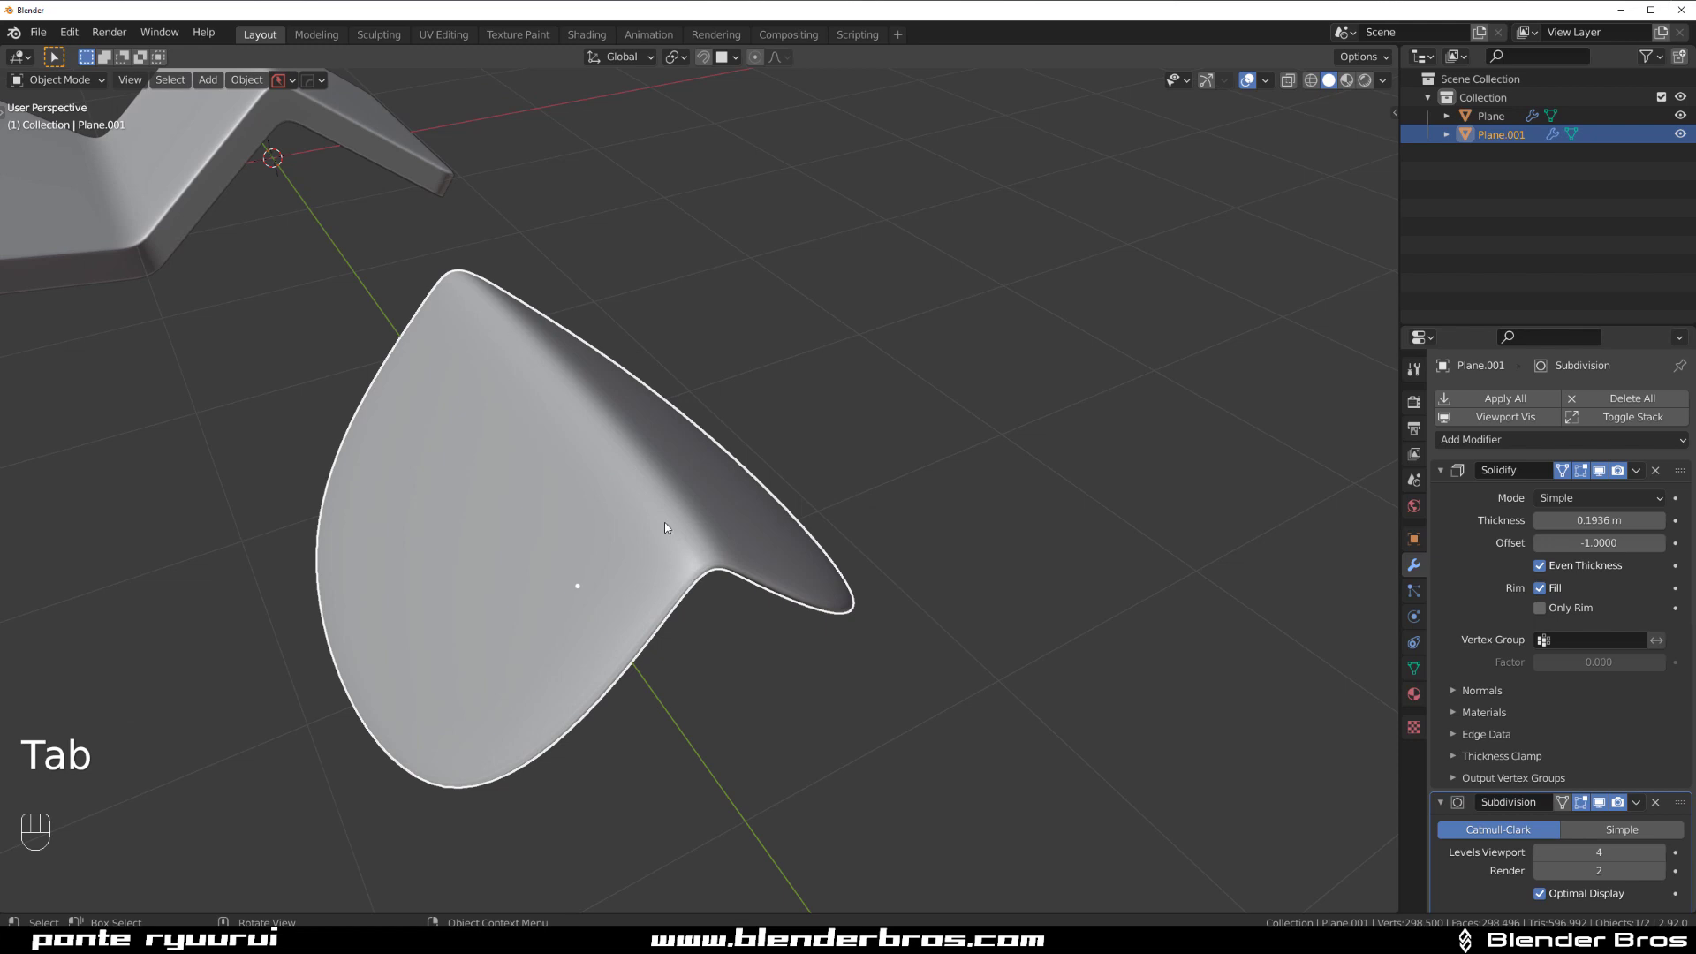
Examine the shape of the single-subdivision plane against the stacked-subdivision plane from several angles.
middle_drag(620, 481, 671, 494)
scroll(436, 462, down, 2)
scroll(671, 495, up, 4)
middle_drag(671, 495, 746, 437)
scroll(767, 380, down, 4)
scroll(730, 435, up, 3)
scroll(746, 437, up, 3)
middle_drag(747, 437, 711, 431)
scroll(581, 762, down, 5)
shift+middle_drag(583, 504, 744, 571)
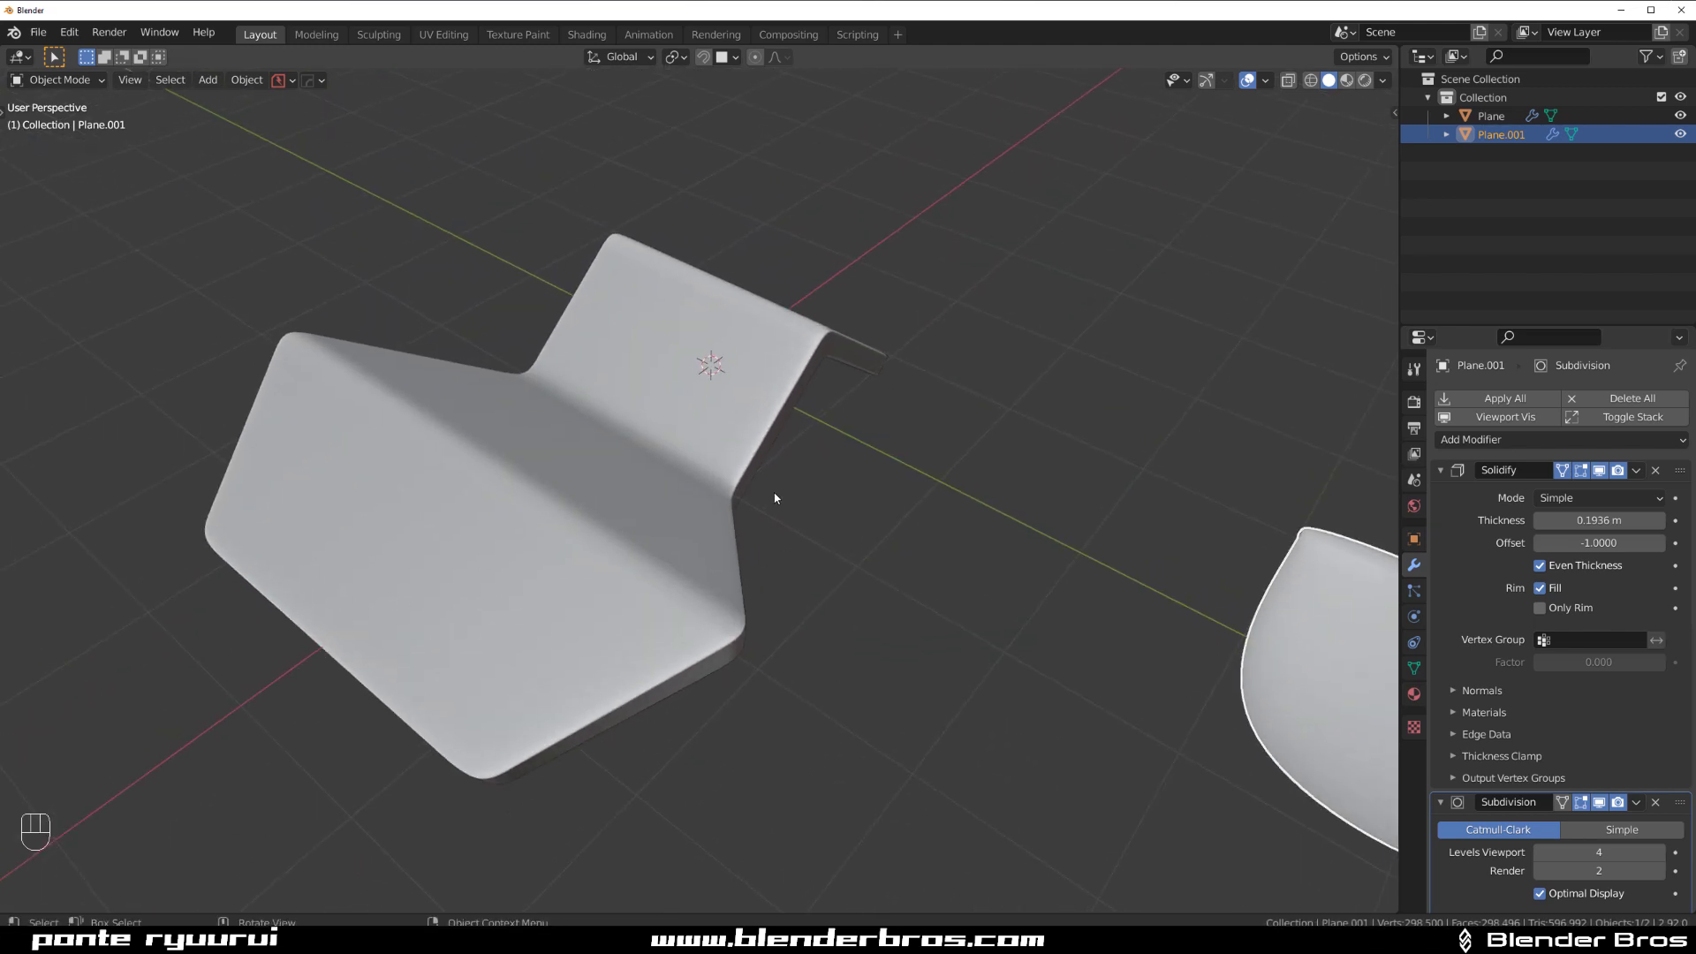
scroll(780, 498, down, 3)
middle_drag(780, 498, 799, 432)
middle_drag(799, 433, 781, 516)
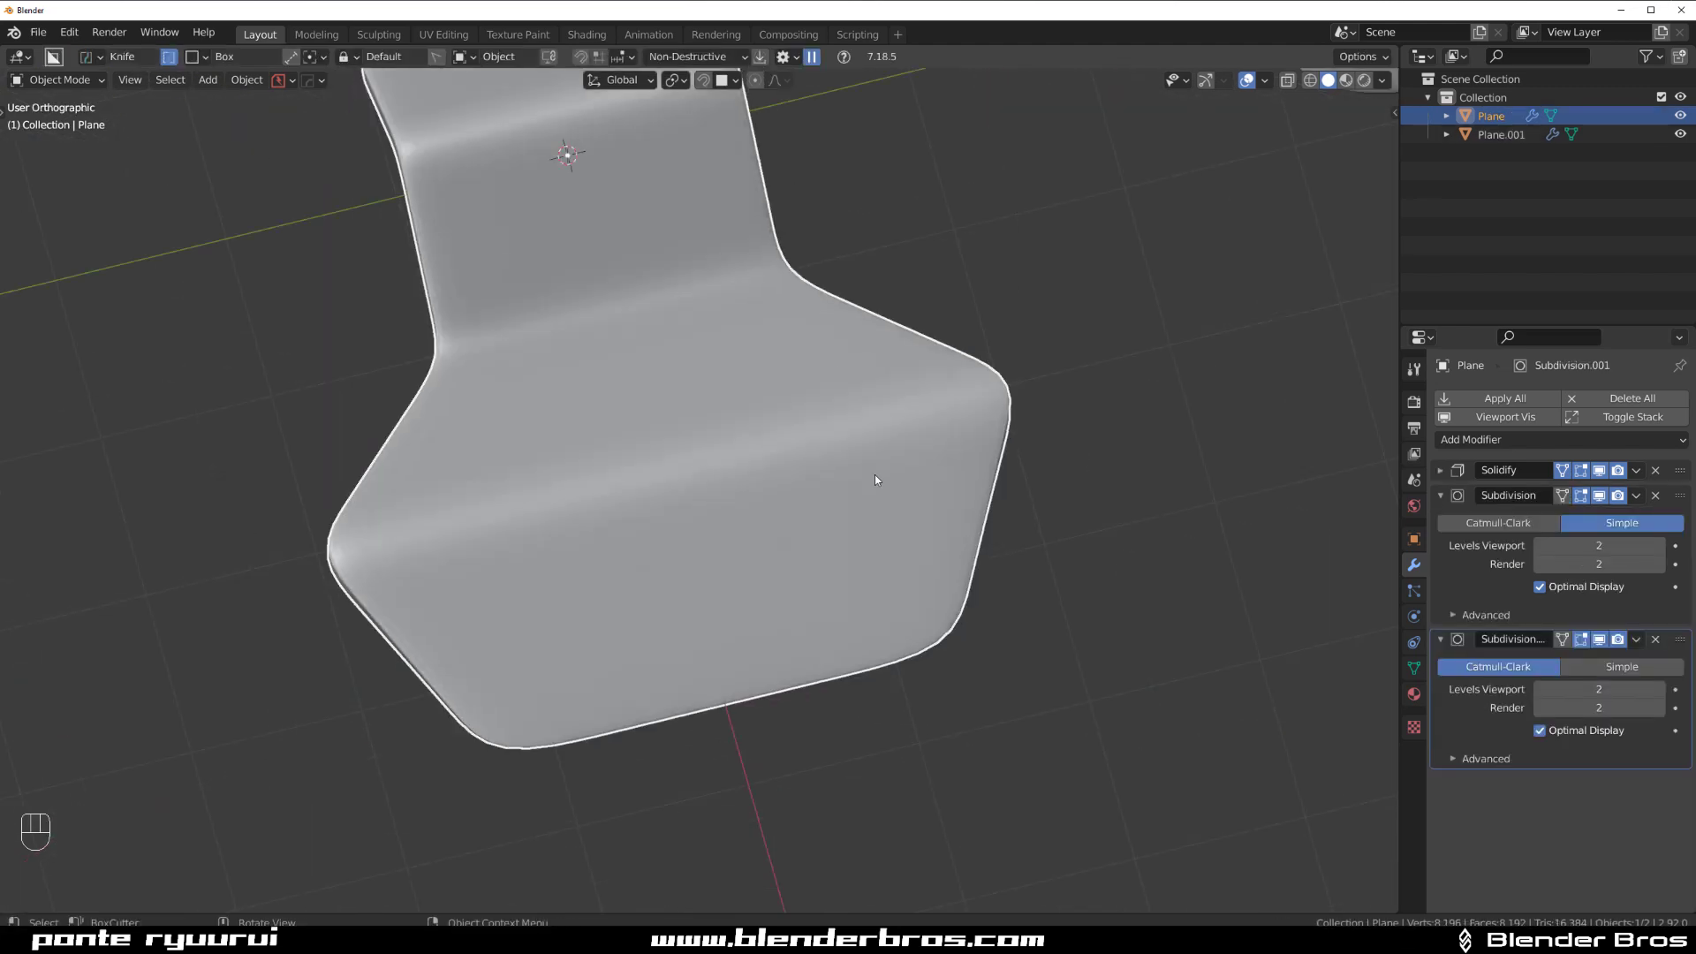
From the orthographic top view, align BoxCutter to View and knife-cut a narrow rectangle across the widest raised ridge of the original plane.
scroll(874, 474, down, 2)
key(grave)
click(858, 262)
scroll(779, 516, up, 1)
key(shift+v)
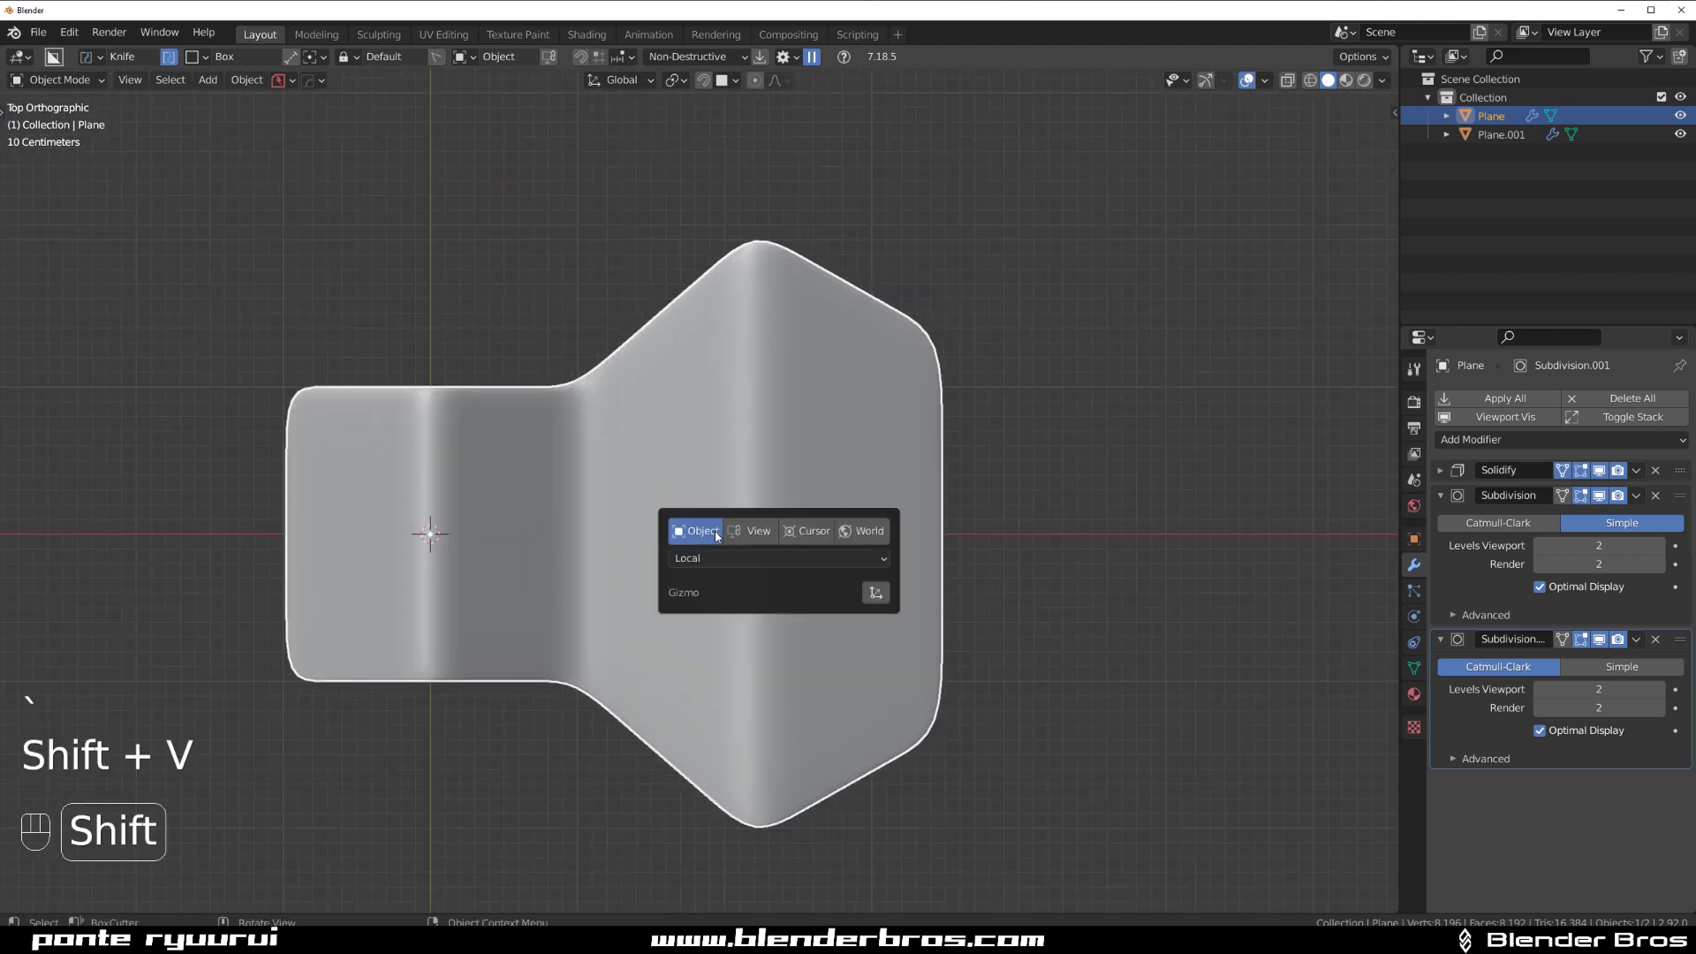
click(774, 527)
scroll(680, 530, up, 1)
shift+middle_drag(686, 527, 667, 464)
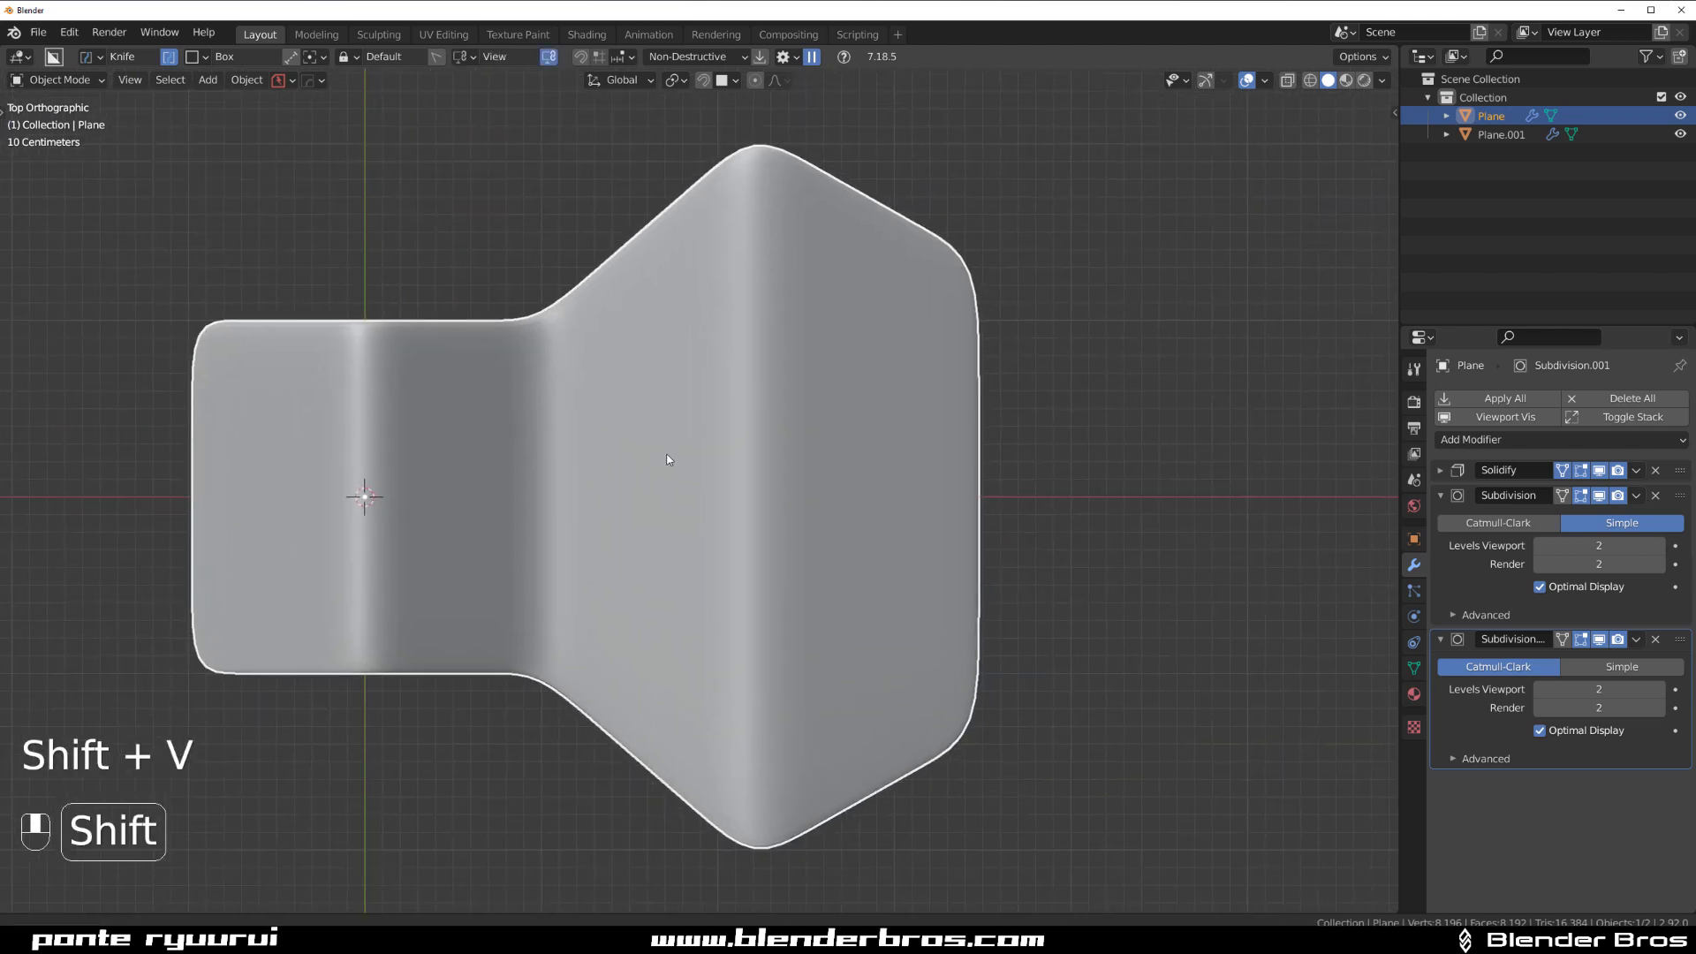
key(KP_5)
key(KP_5)
mouse_move(607, 464)
mouse_down()
mouse_move(865, 568)
mouse_move(896, 558)
mouse_up()
Inset the knife-cut rectangle's faces by about 0.04 m.
key(Tab)
middle_drag(834, 603, 788, 450)
key(i)
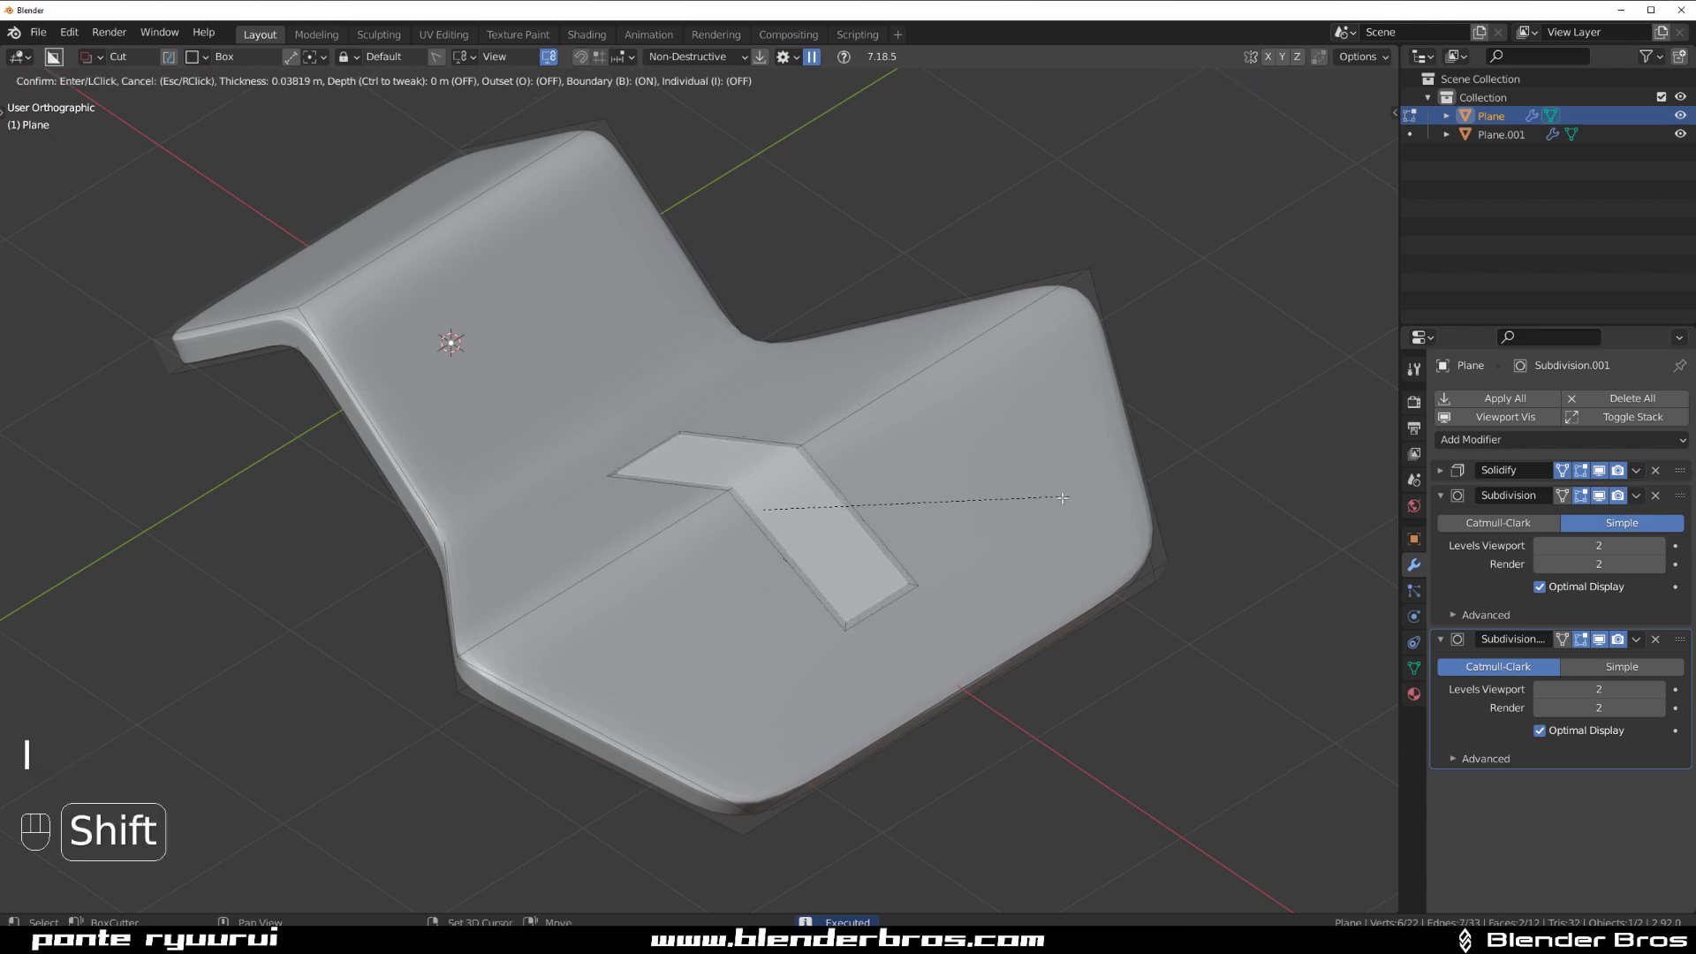
click(1046, 499)
Extrude and scale the inset faces into a recess, and delete its floor faces to open a slot.
key(e)
click(1059, 530)
click(1106, 555)
key(x)
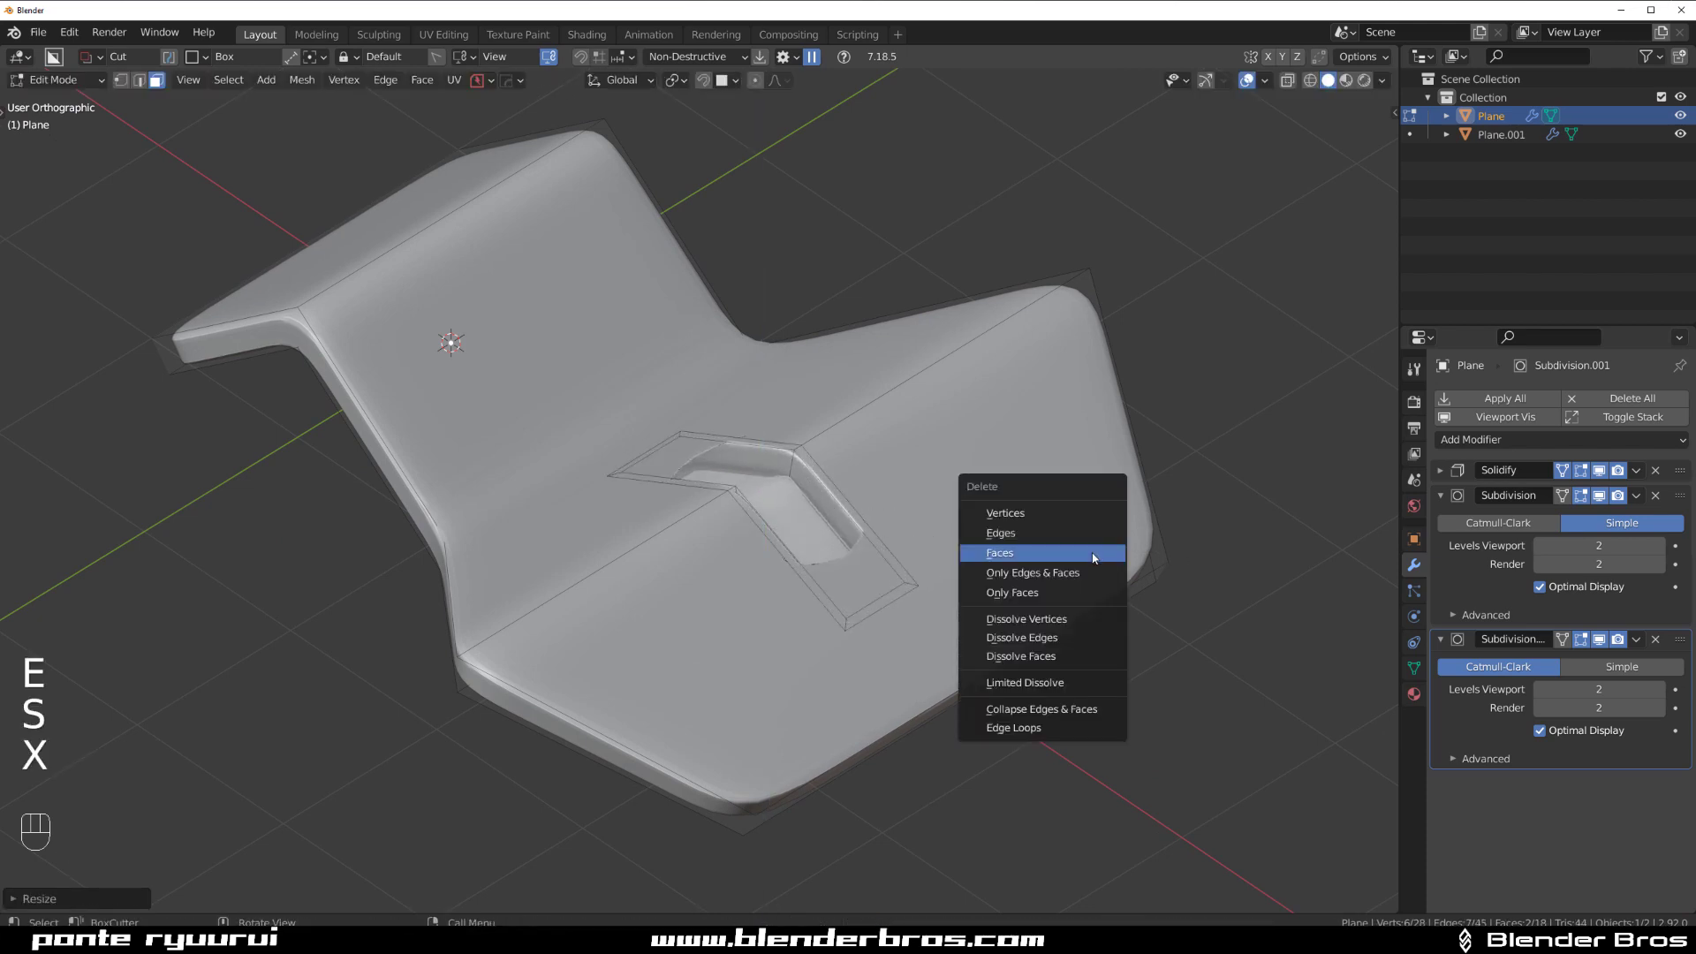
click(1093, 556)
key(Tab)
Connect the slot's outer corner vertices to the surrounding corner vertices of the plane with new edges.
scroll(807, 468, up, 3)
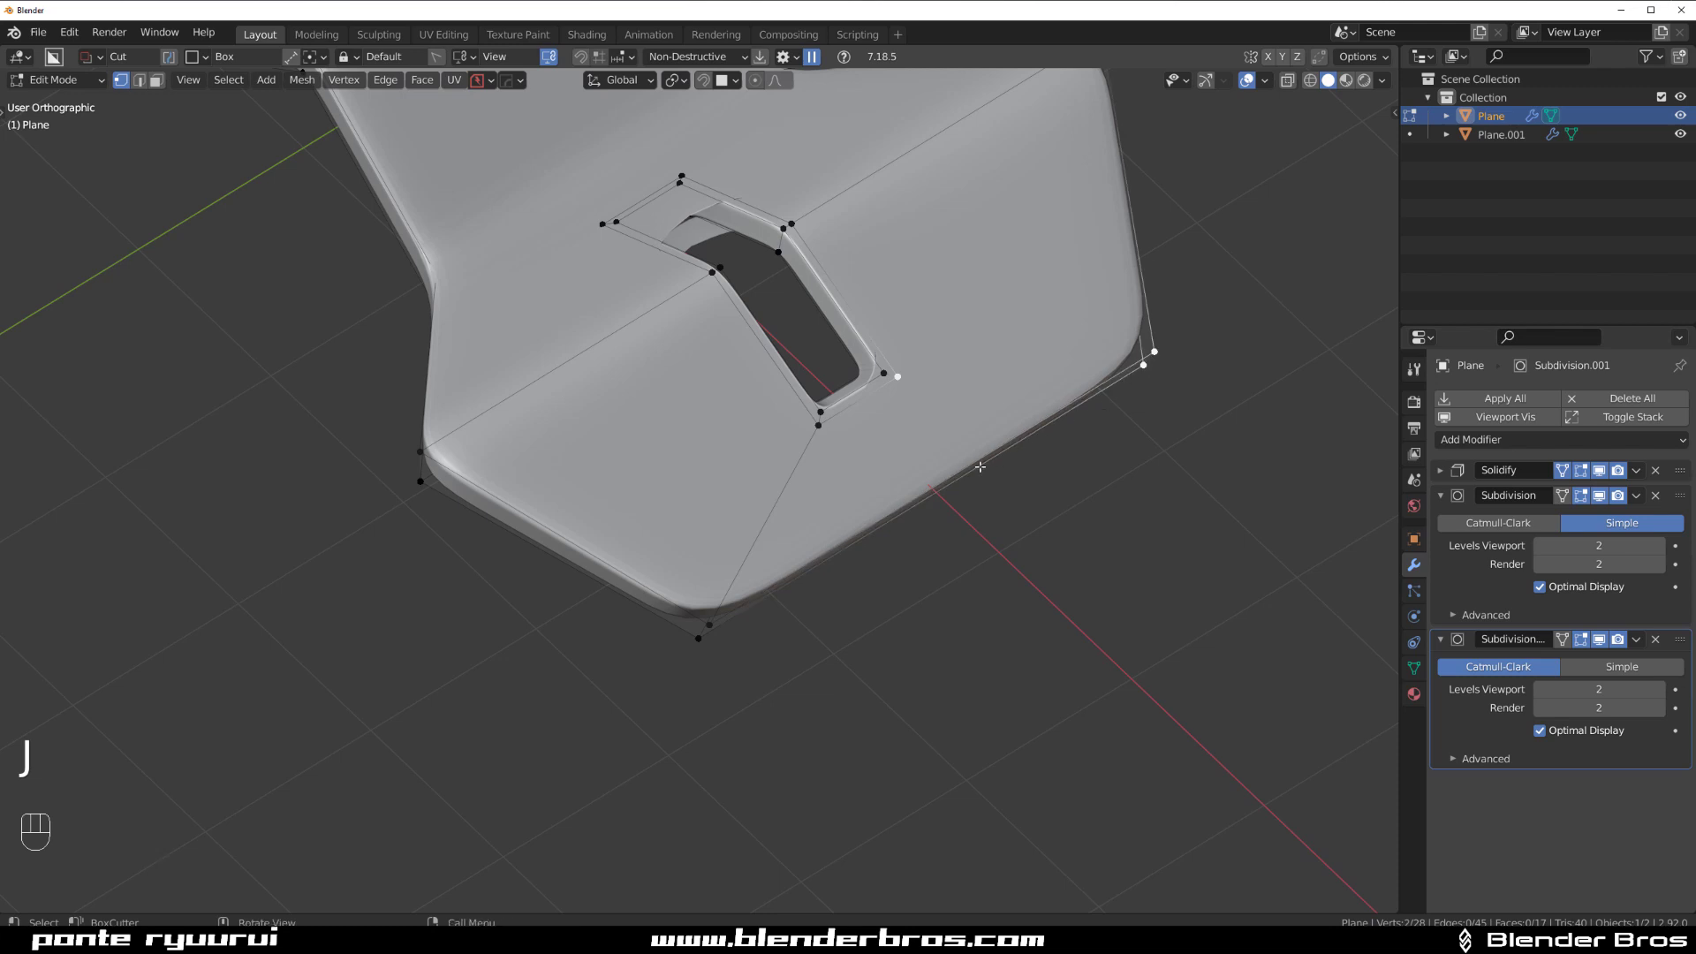
shift+middle_drag(506, 237, 744, 617)
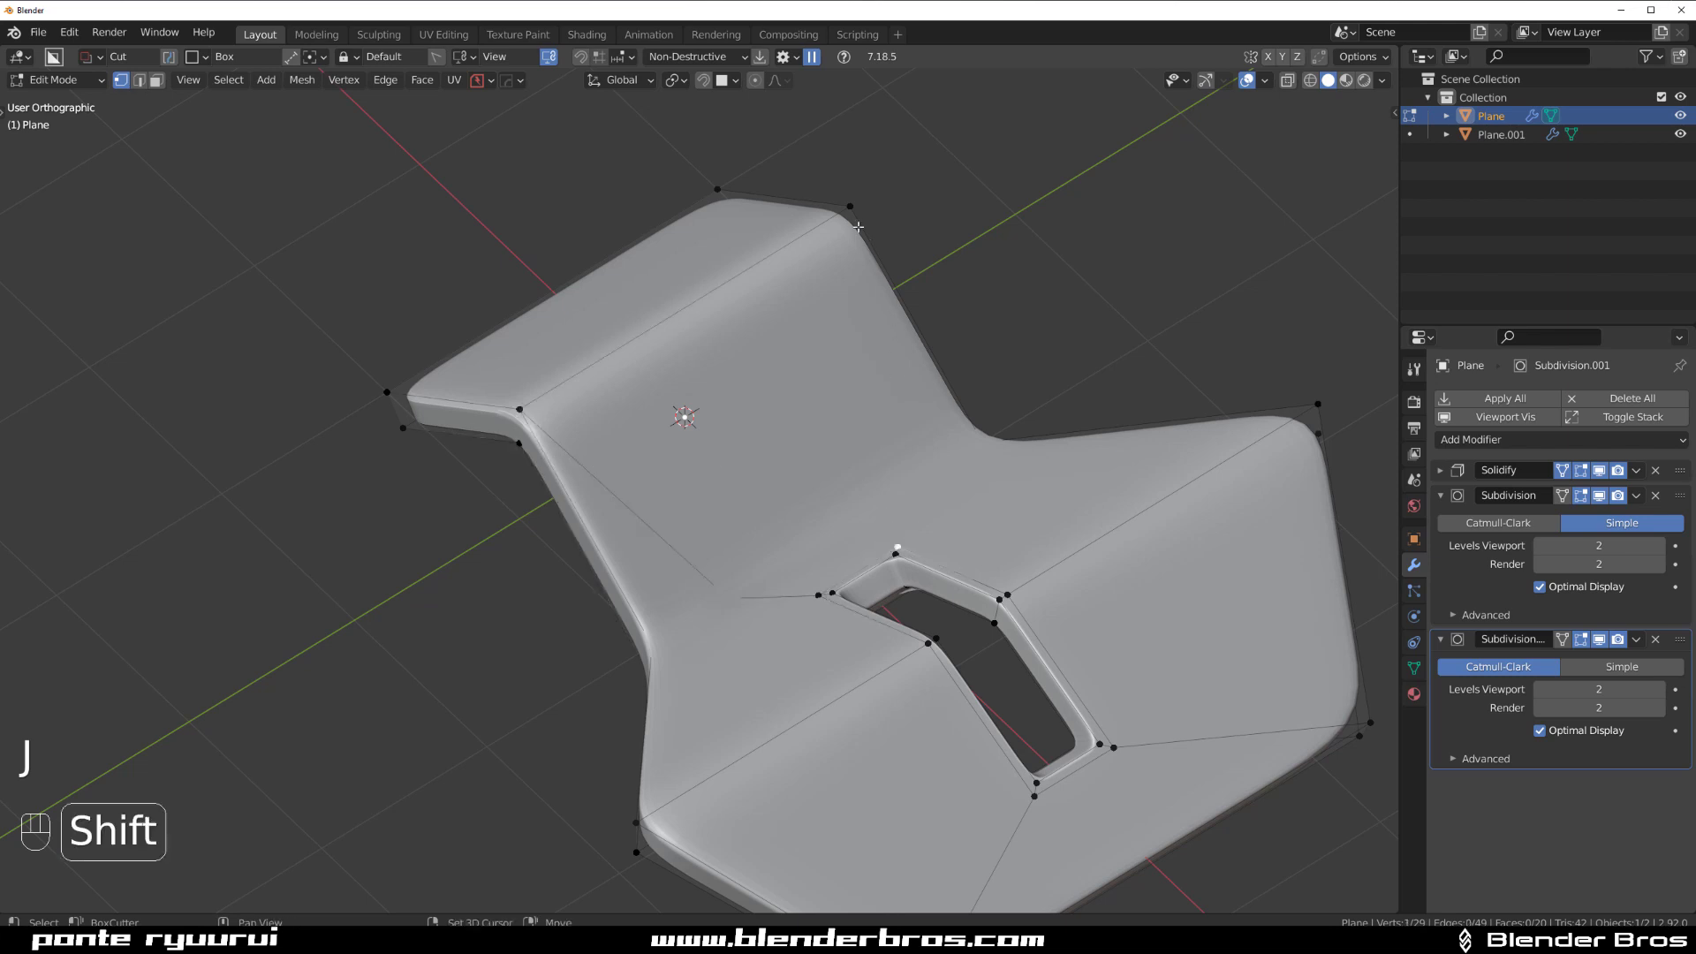
key(j)
middle_drag(911, 426, 1007, 283)
key(Tab)
Enable Only Rim in the slotted plane's Solidify modifier.
scroll(1004, 469, down, 4)
scroll(951, 463, up, 3)
click(1441, 471)
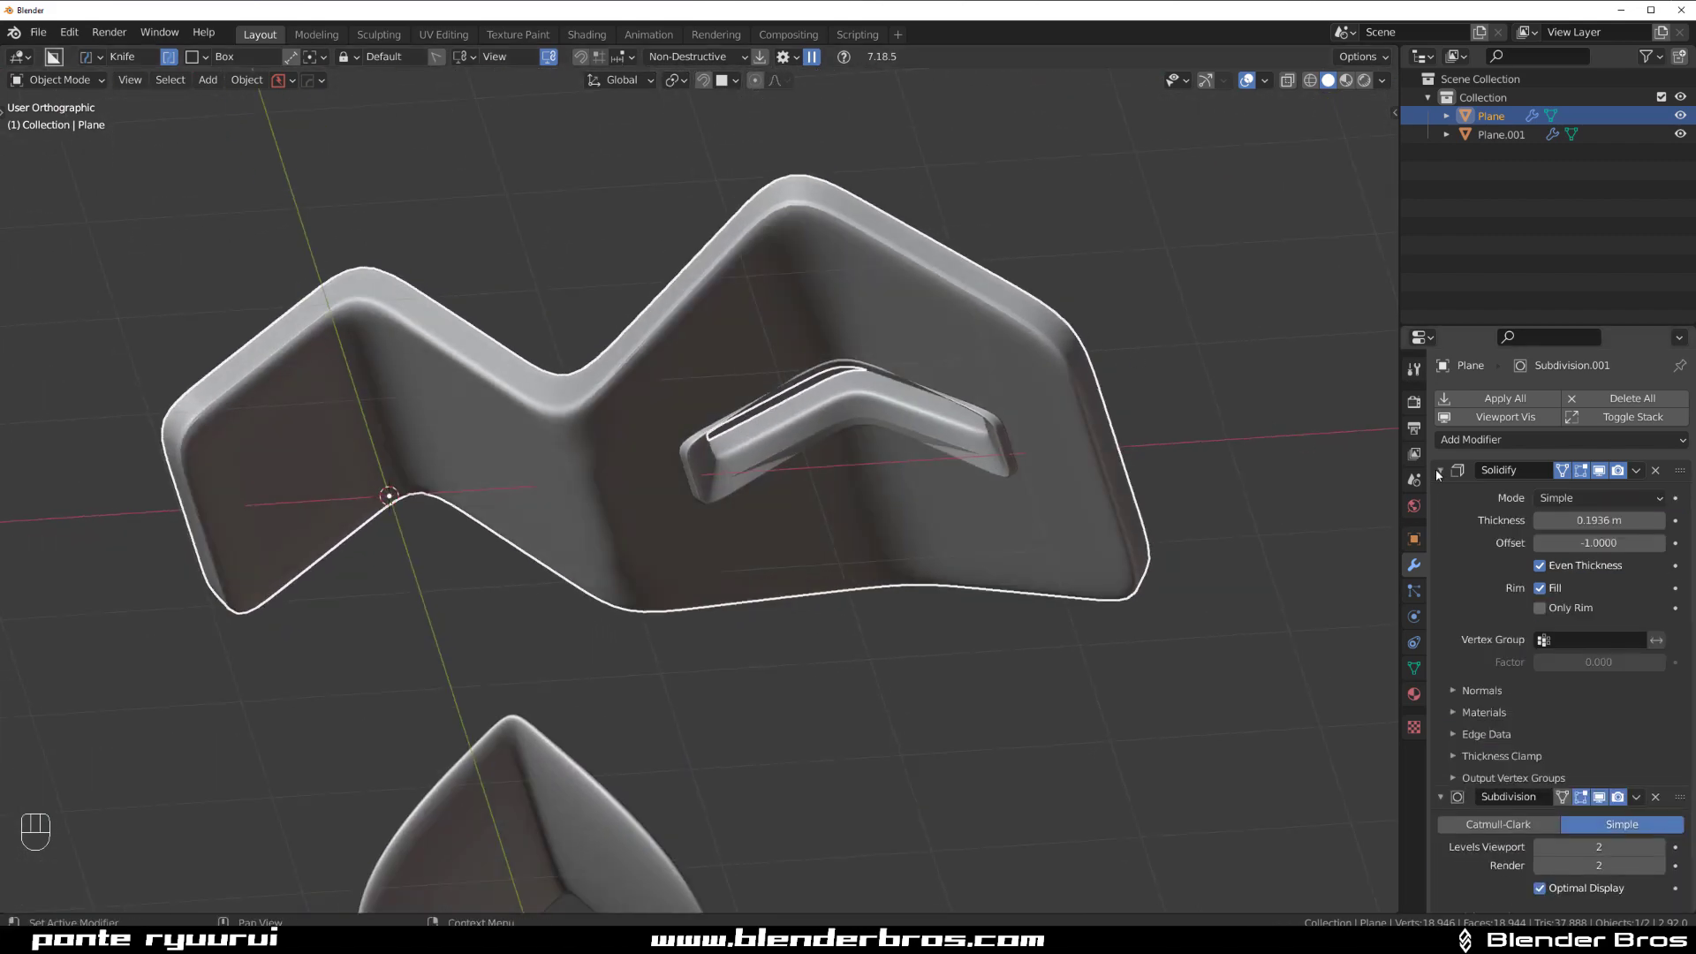
click(1539, 608)
Switch to perspective and inspect the duplicated plane's control cage in edit mode next to the slotted plane.
middle_drag(1337, 544, 893, 544)
middle_drag(972, 484, 811, 622)
key(KP_5)
scroll(795, 591, up, 4)
scroll(781, 564, down, 7)
shift+middle_drag(826, 543, 678, 380)
scroll(929, 621, up, 6)
middle_drag(929, 621, 851, 497)
click(874, 485)
key(Tab)
scroll(852, 496, down, 3)
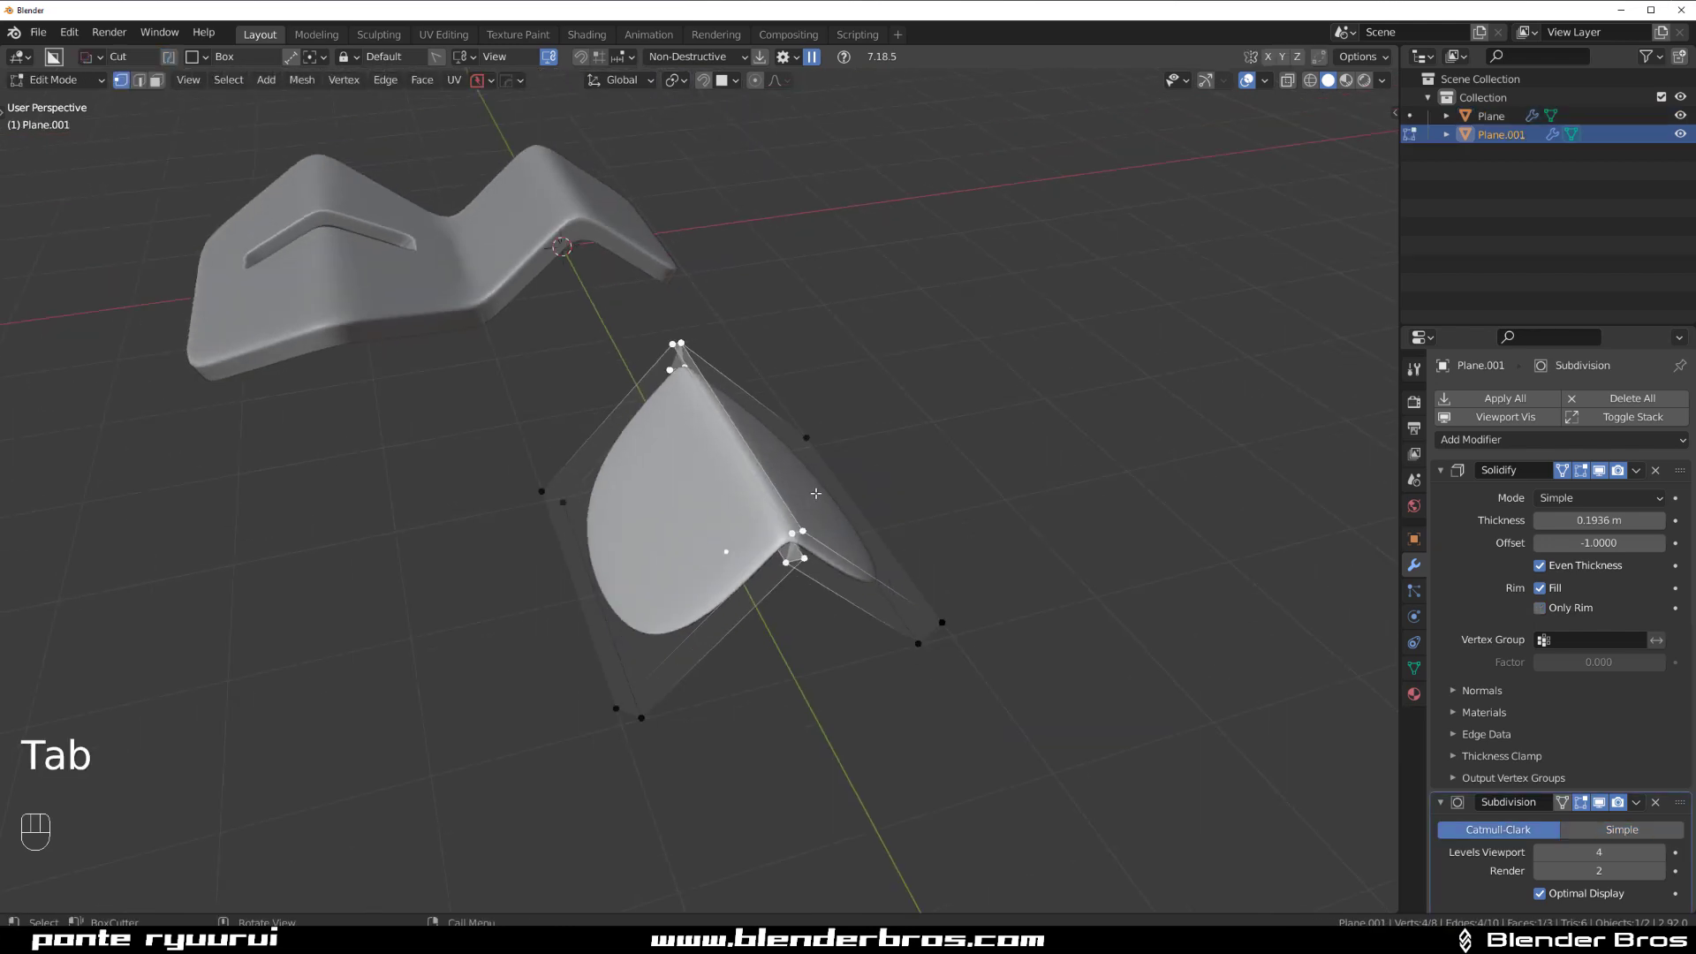
scroll(851, 496, up, 3)
key(Tab)
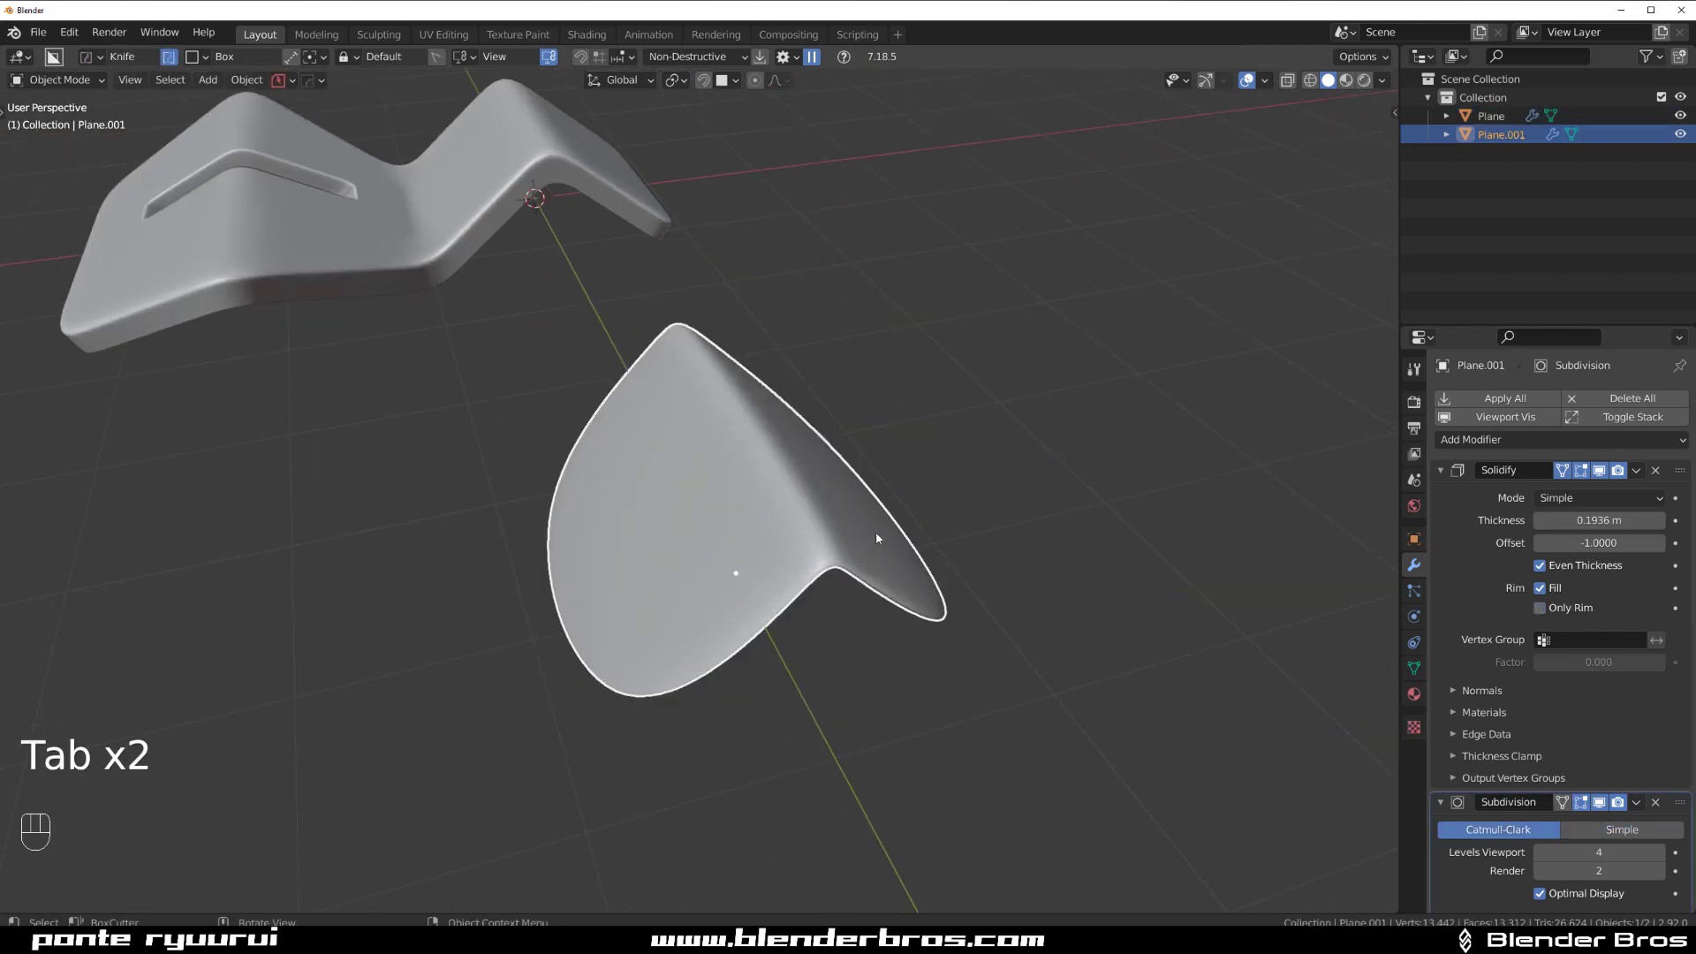
Examine the slotted plane's surface, corners and slot edges from several angles and distances.
scroll(732, 473, down, 2)
middle_drag(477, 327, 852, 465)
scroll(852, 464, up, 3)
shift+middle_drag(733, 452, 973, 472)
scroll(747, 357, down, 2)
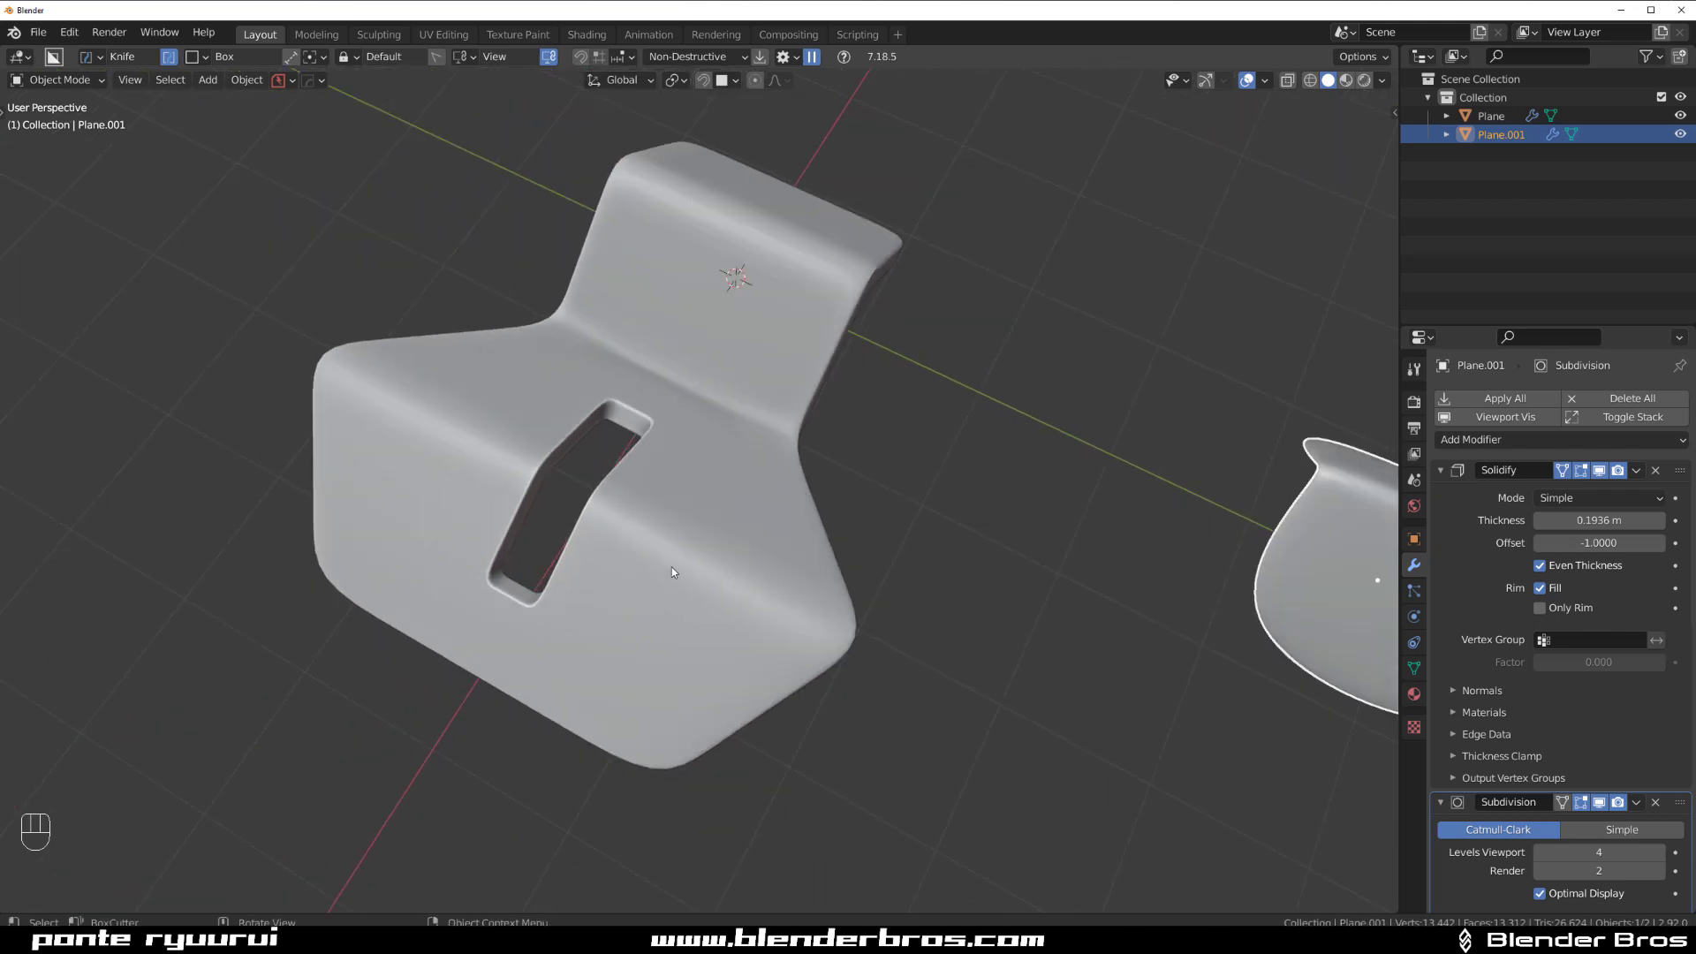
middle_drag(672, 559, 888, 592)
shift+middle_drag(938, 768, 755, 351)
scroll(754, 351, down, 3)
scroll(831, 536, up, 5)
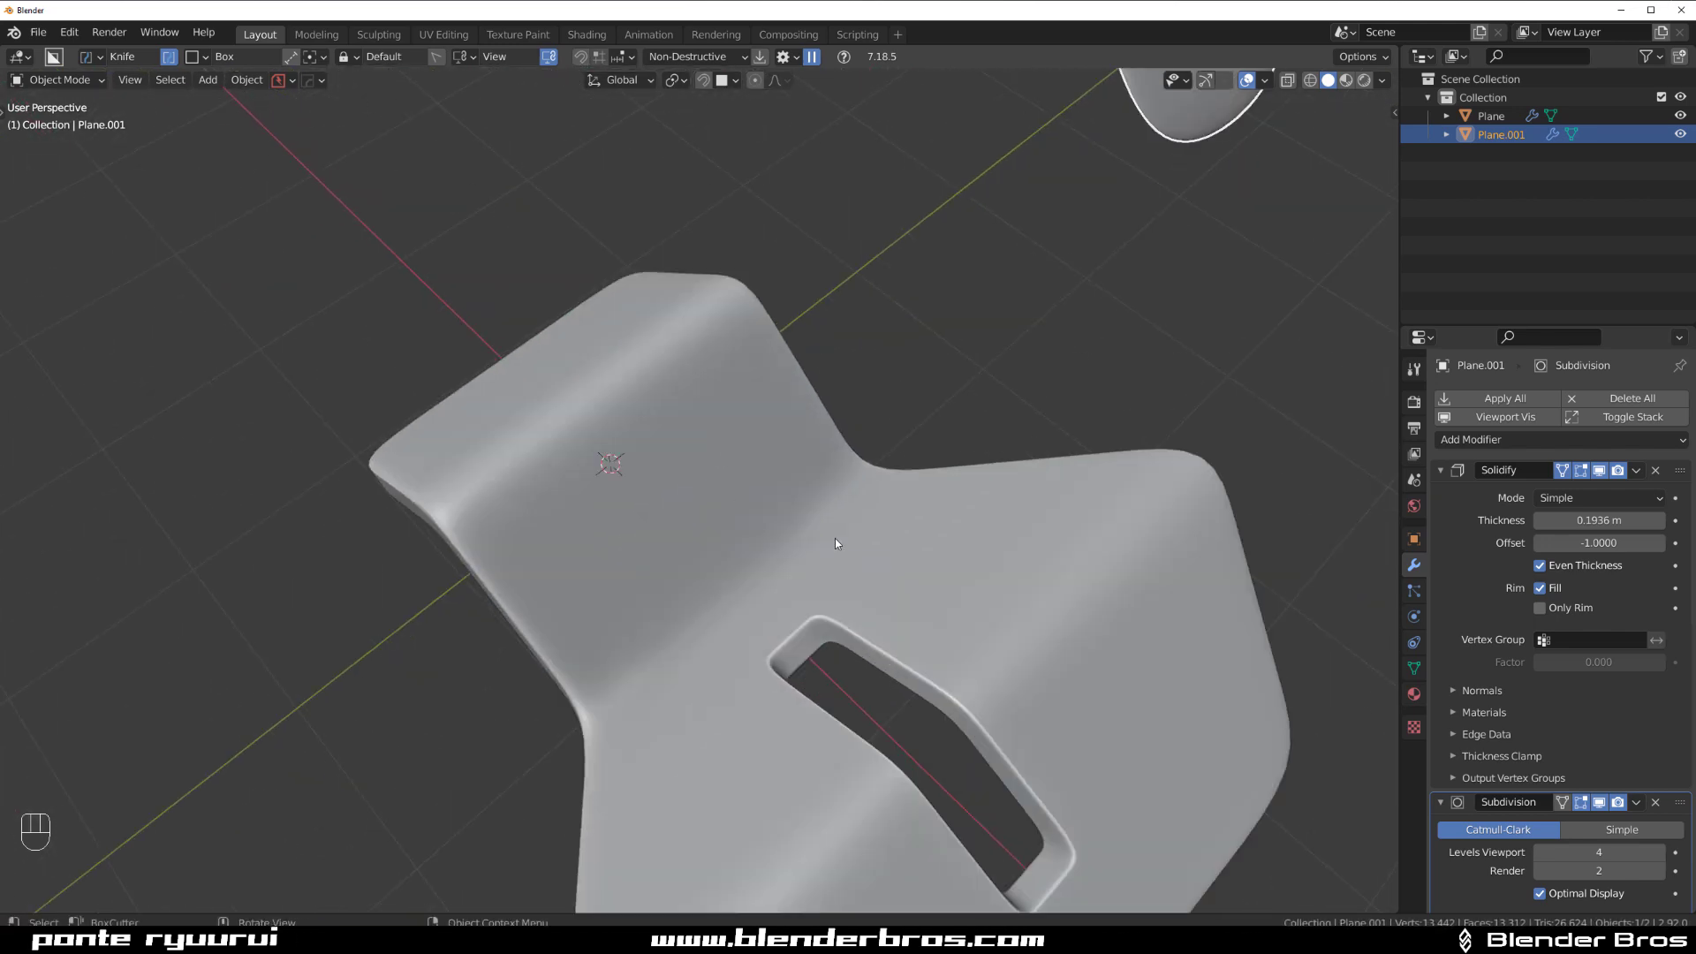
middle_drag(831, 535, 784, 477)
scroll(686, 358, down, 5)
middle_drag(551, 448, 731, 464)
scroll(731, 465, up, 2)
shift+middle_drag(846, 530, 903, 488)
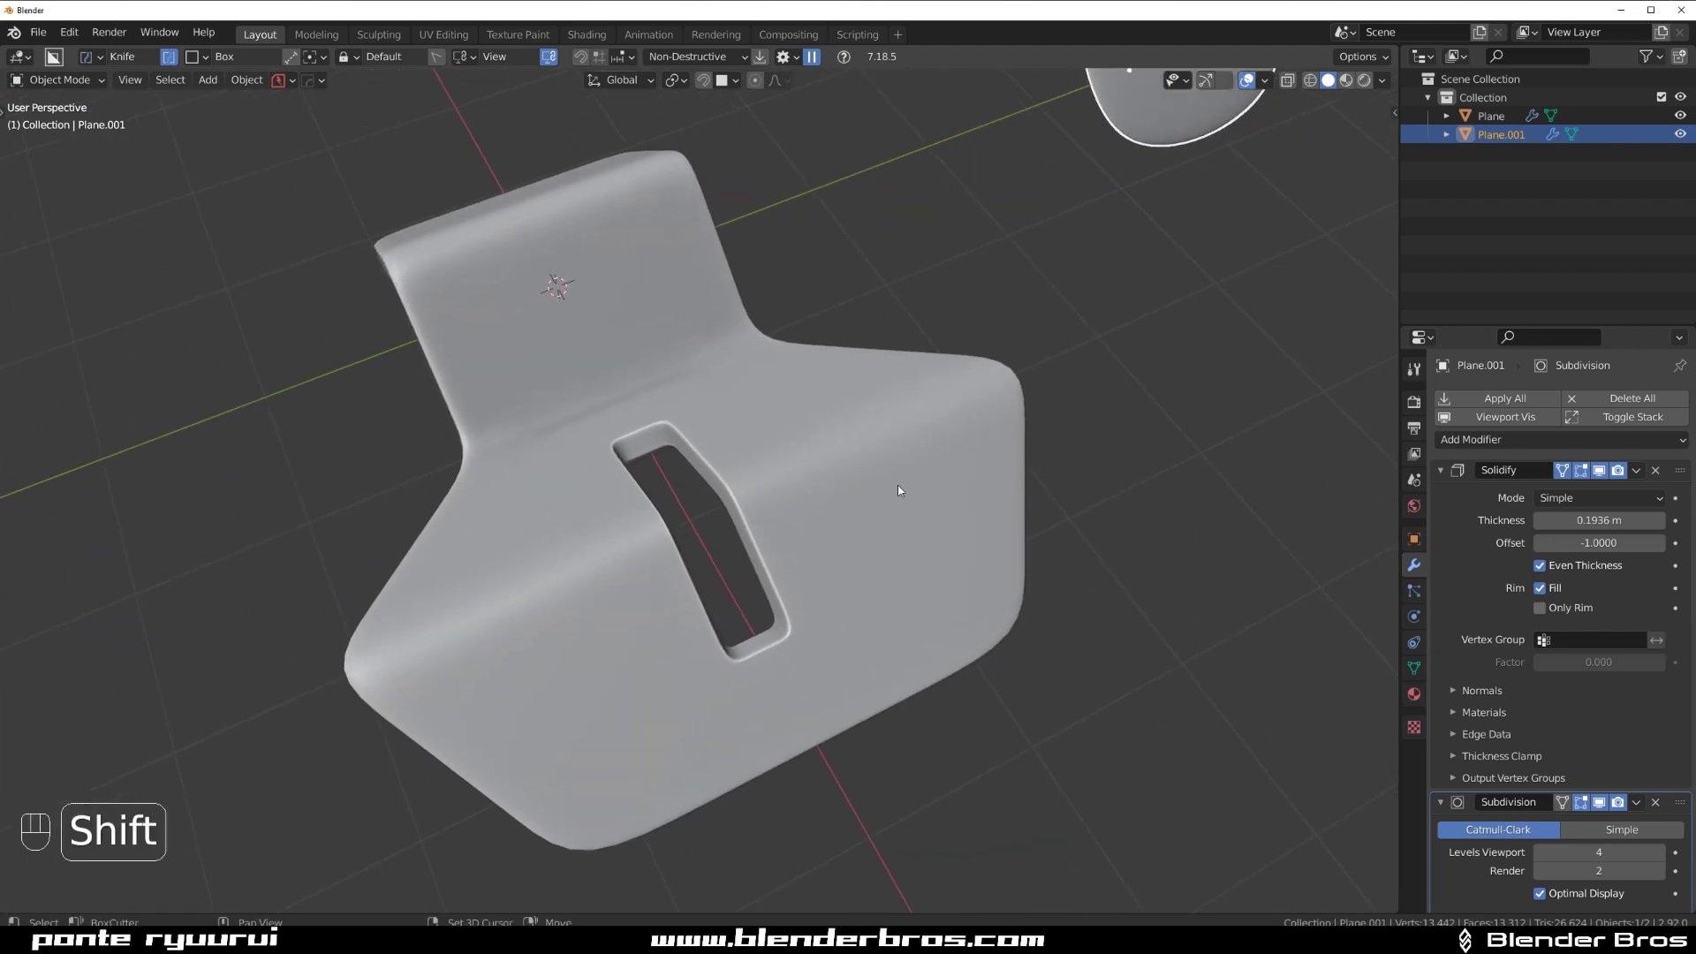